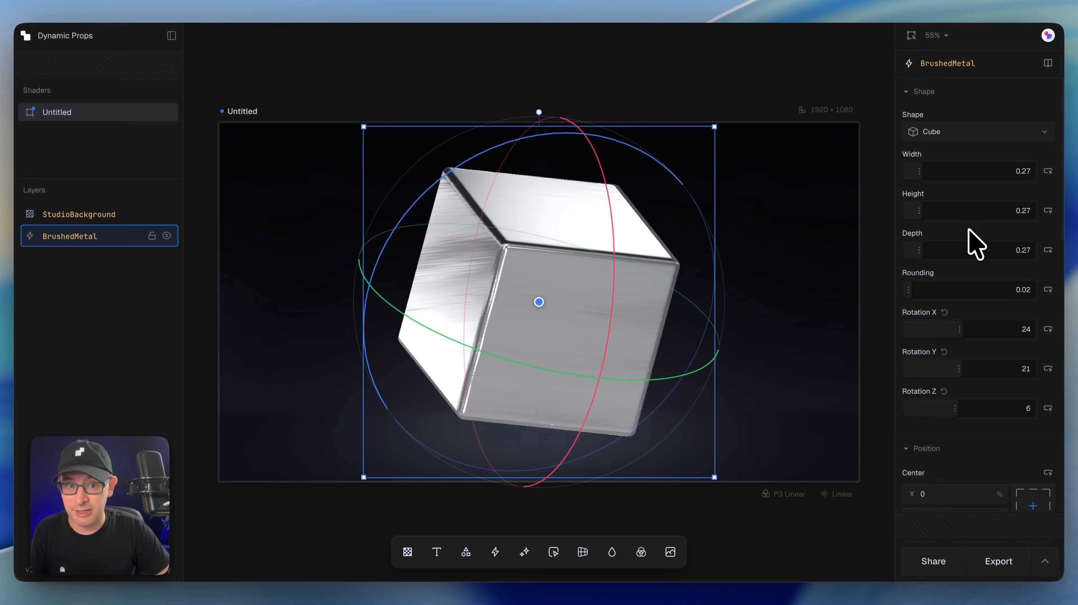
# Step: Try fixed shape values on the BrushedMetal cube: width 0.385, X rotation -70 and rounding 0.025
pyautogui.moveTo(918, 175)
pyautogui.mouseDown()
pyautogui.moveTo(940, 177)
pyautogui.moveTo(926, 193)
pyautogui.mouseUp()
pyautogui.moveTo(920, 251)
pyautogui.mouseDown()
pyautogui.moveTo(956, 255)
pyautogui.moveTo(926, 259)
pyautogui.mouseUp()
pyautogui.moveTo(953, 329)
pyautogui.mouseDown()
pyautogui.moveTo(958, 340)
pyautogui.moveTo(934, 345)
pyautogui.moveTo(968, 340)
pyautogui.moveTo(938, 334)
pyautogui.mouseUp()
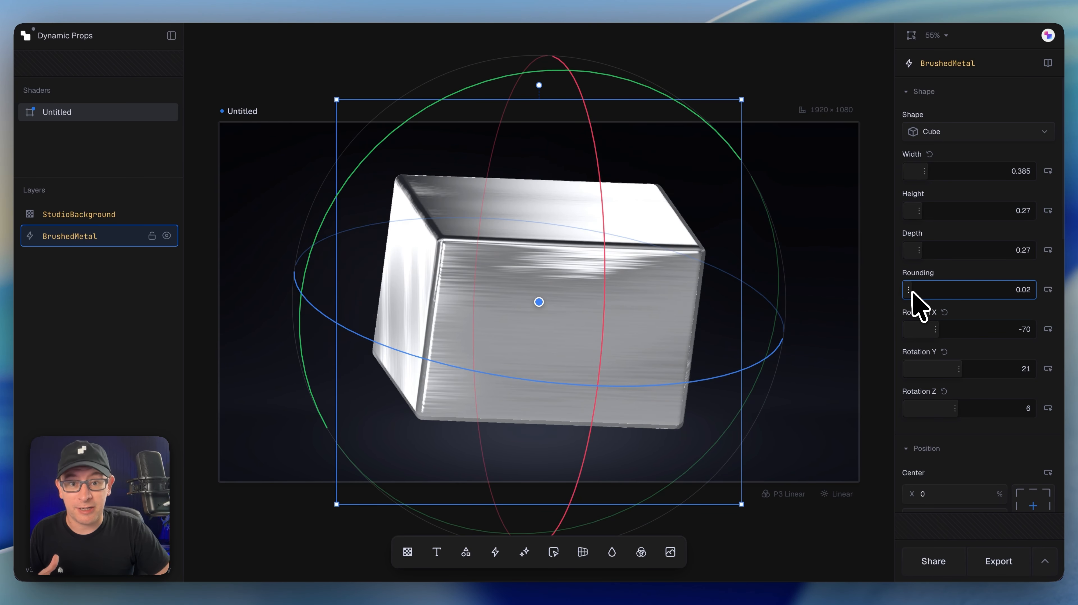
pyautogui.moveTo(911, 293)
pyautogui.mouseDown()
pyautogui.moveTo(925, 293)
pyautogui.moveTo(912, 295)
pyautogui.mouseUp()
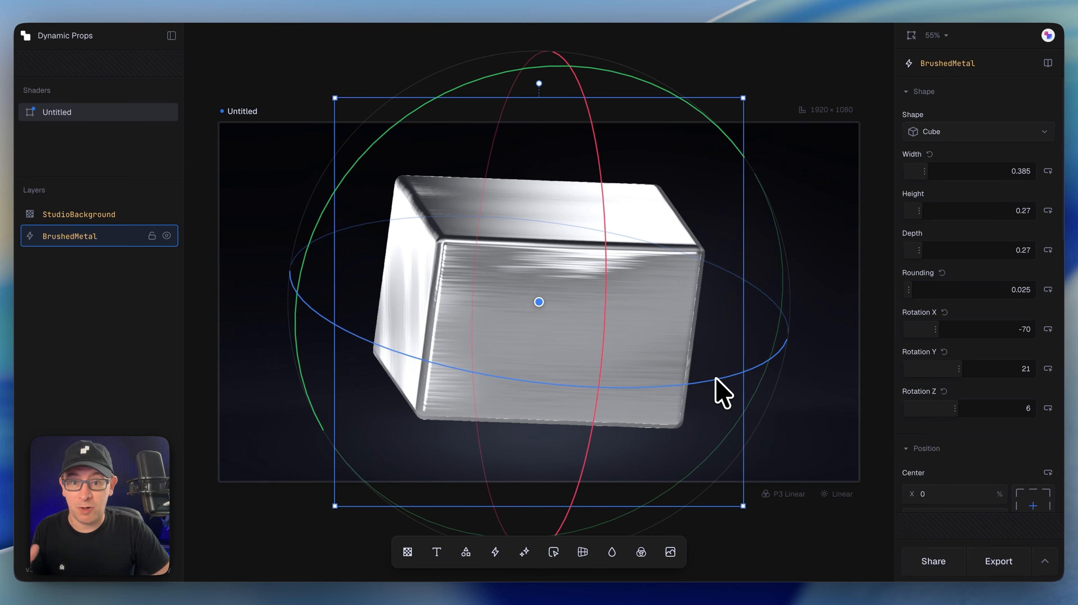
# Step: Reset the cube's width, rounding and X, Y and Z rotations to their default values
pyautogui.click(929, 155)
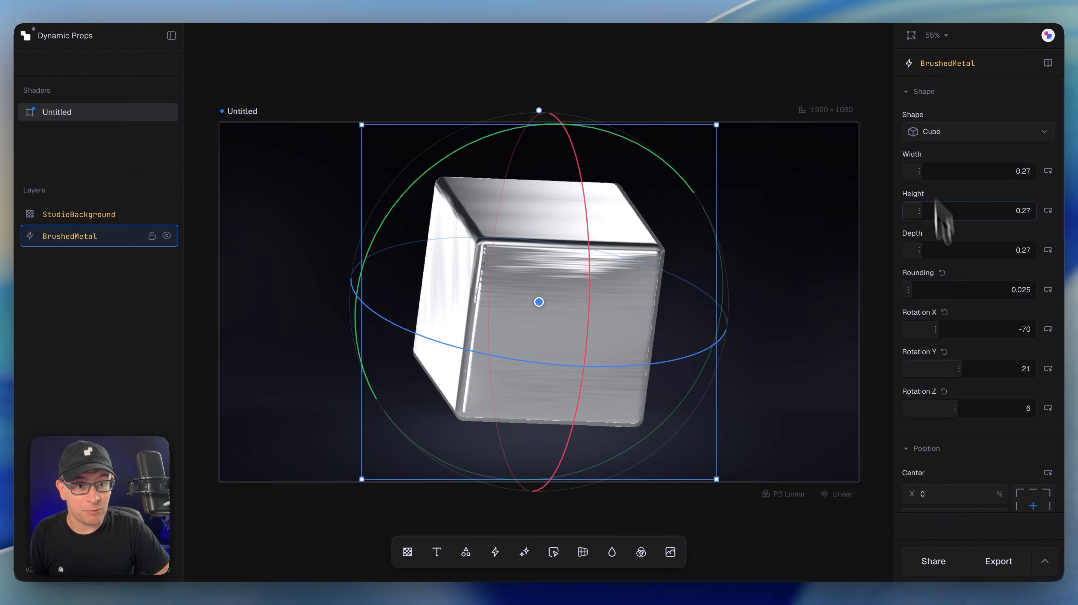
pyautogui.click(941, 273)
pyautogui.click(944, 312)
pyautogui.click(944, 352)
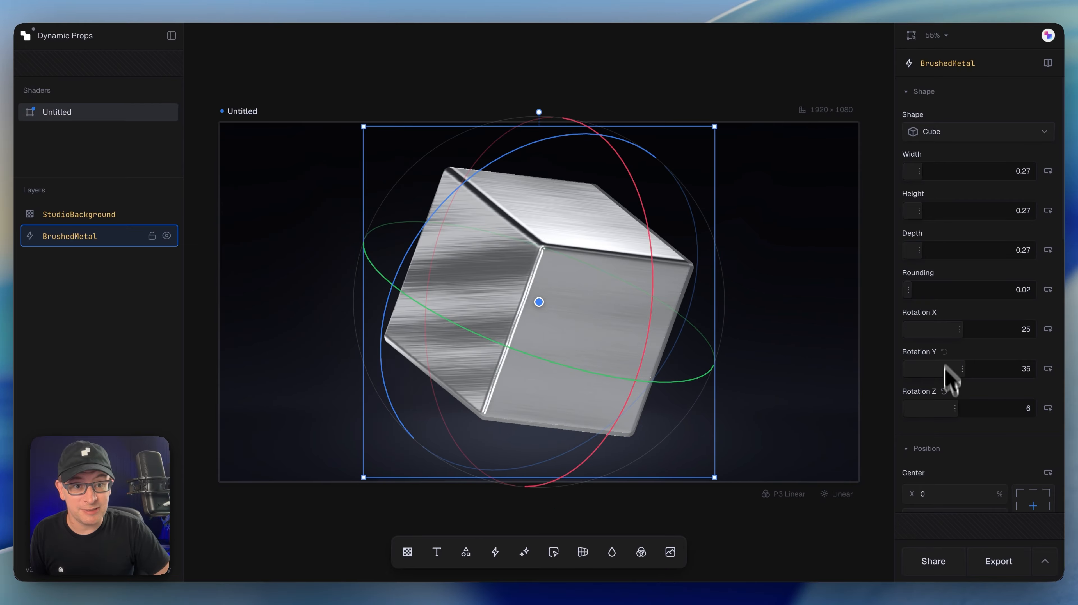
pyautogui.click(943, 391)
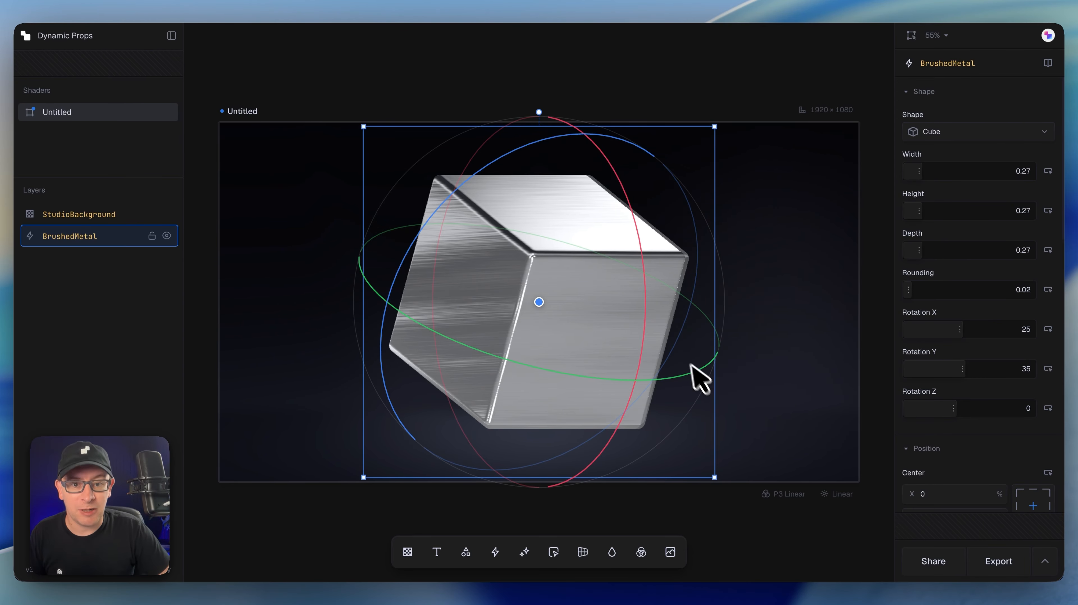
# Step: Set the cube's Y rotation to 25 and make it mouse-driven along the X axis
pyautogui.moveTo(959, 369)
pyautogui.mouseDown()
pyautogui.moveTo(967, 376)
pyautogui.moveTo(936, 372)
pyautogui.moveTo(972, 374)
pyautogui.moveTo(928, 374)
pyautogui.moveTo(960, 373)
pyautogui.mouseUp()
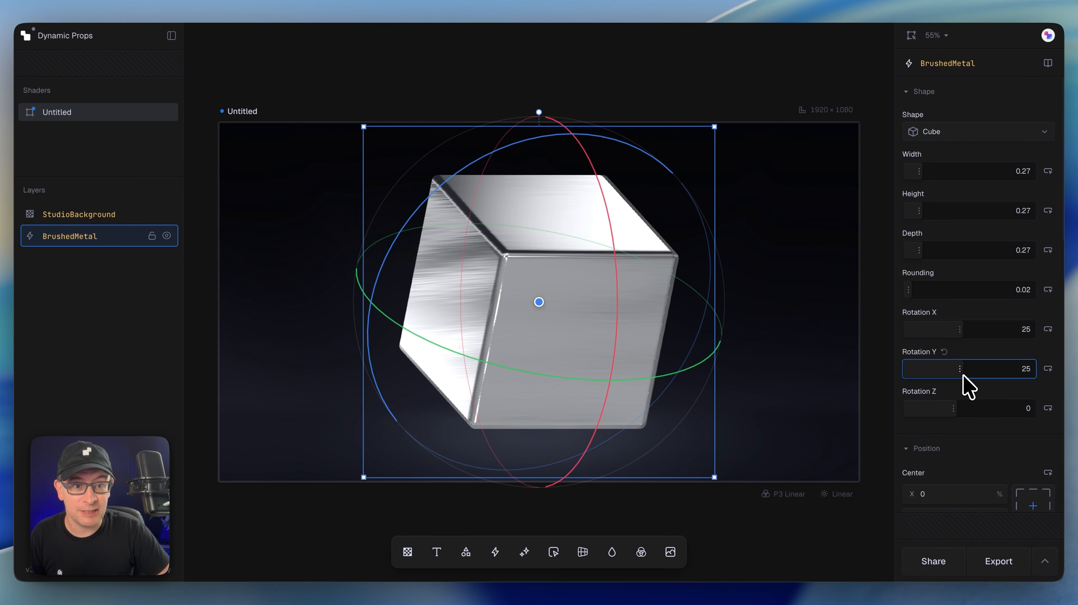
pyautogui.click(1048, 369)
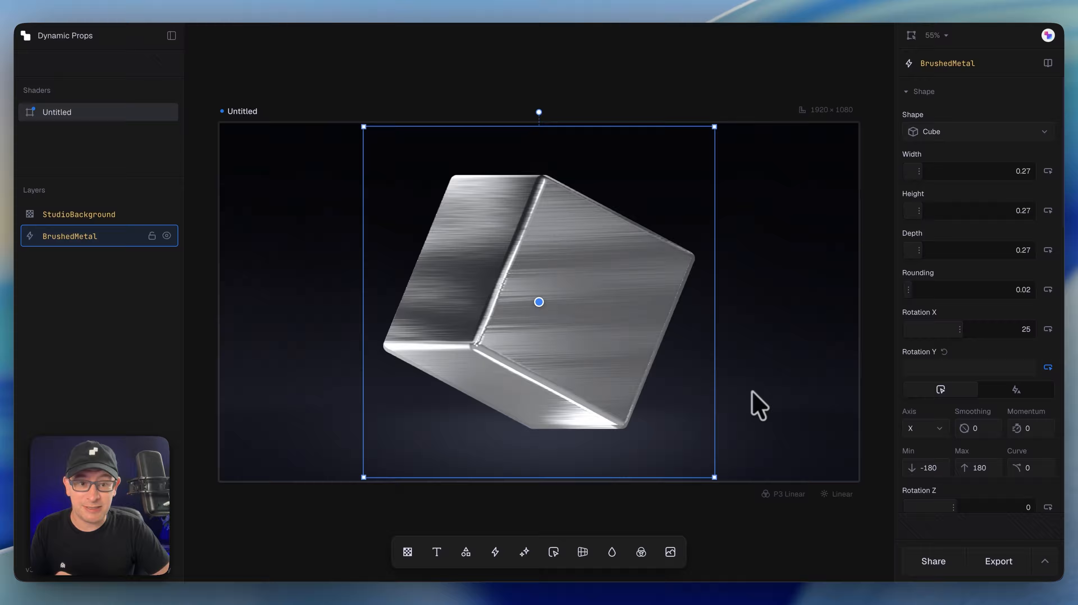
pyautogui.click(923, 432)
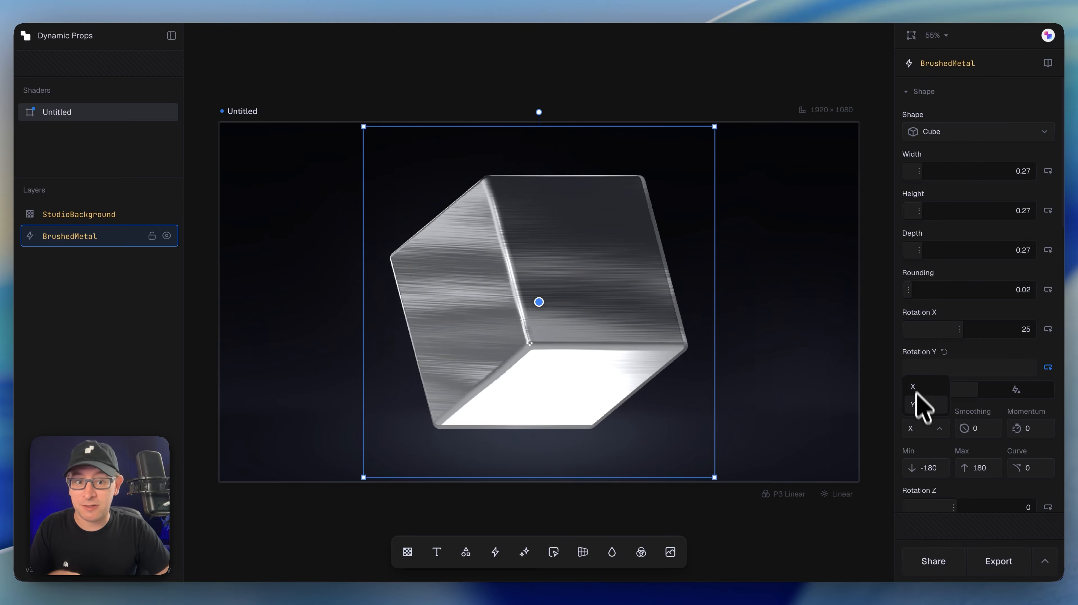
pyautogui.click(915, 387)
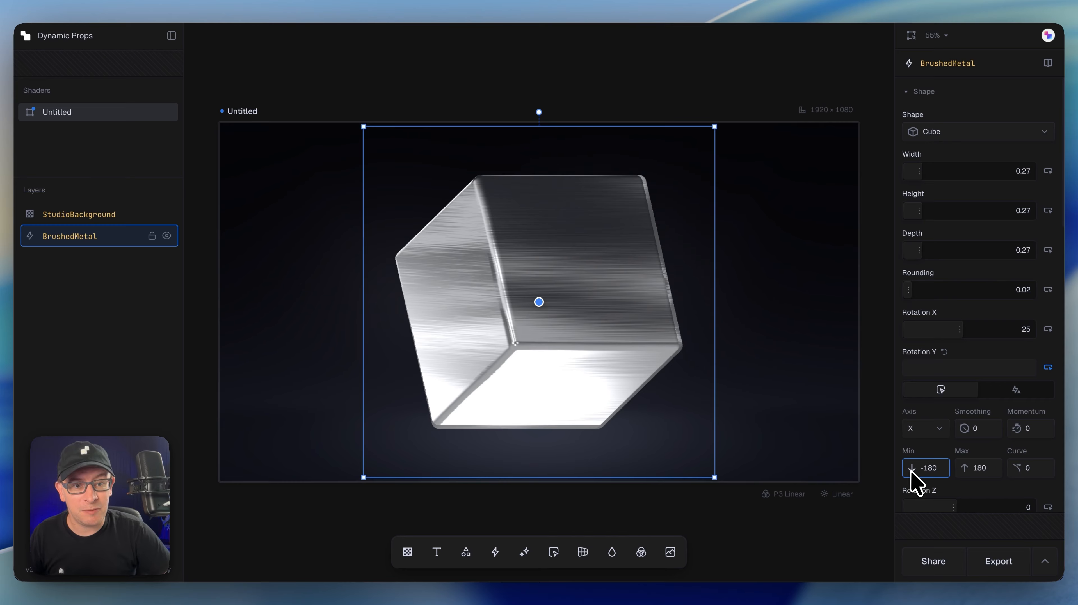
# Step: Limit the mouse-driven Y rotation to a minimum of -60 and a maximum of 59
pyautogui.moveTo(912, 483); pyautogui.dragTo(1000, 495)
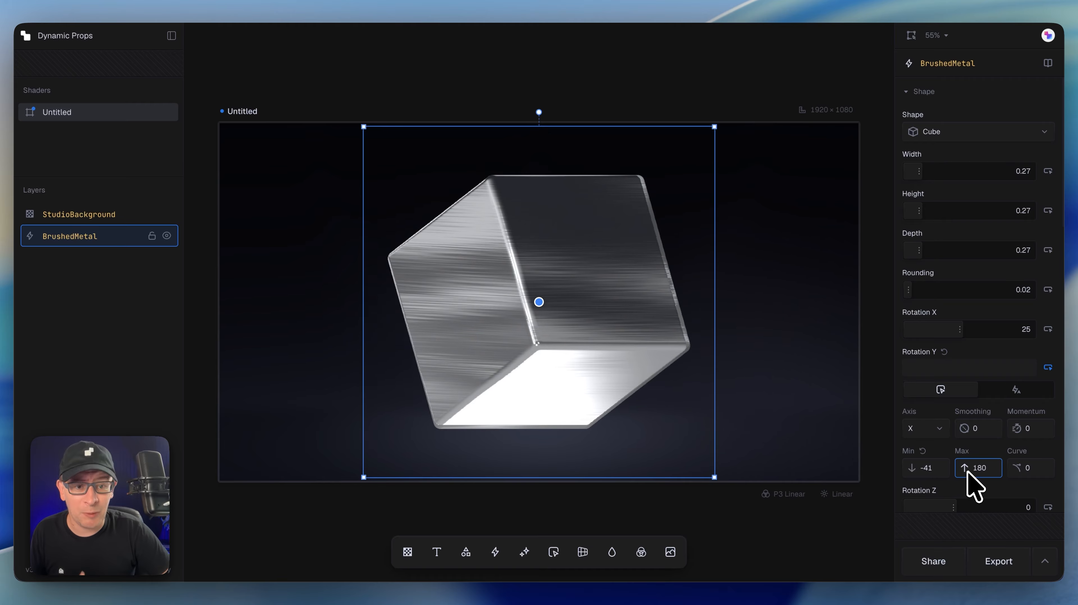
pyautogui.moveTo(968, 474); pyautogui.dragTo(882, 478)
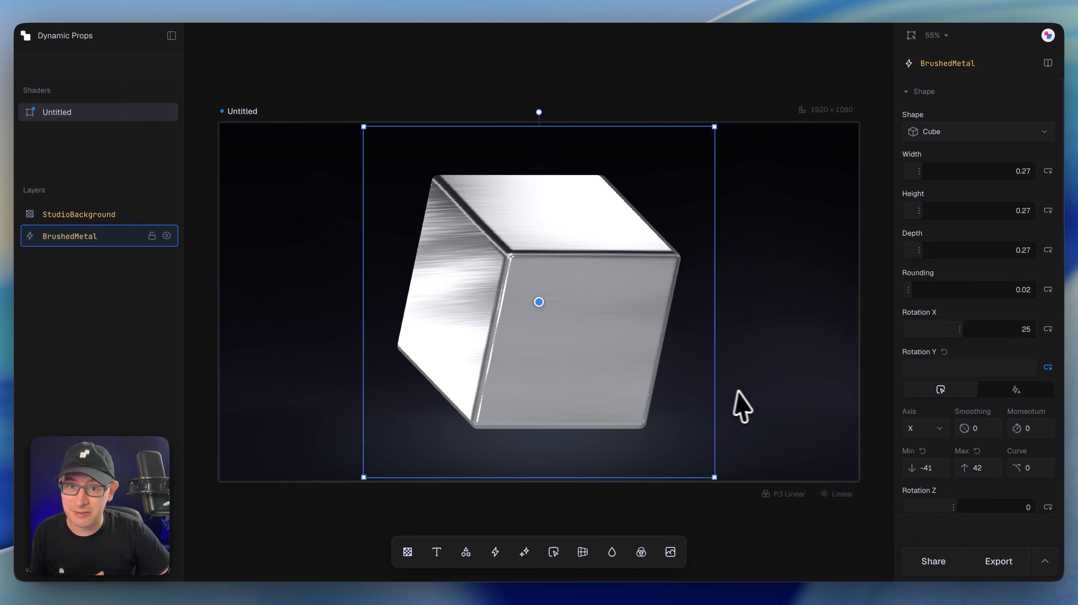
pyautogui.moveTo(912, 469); pyautogui.dragTo(975, 471)
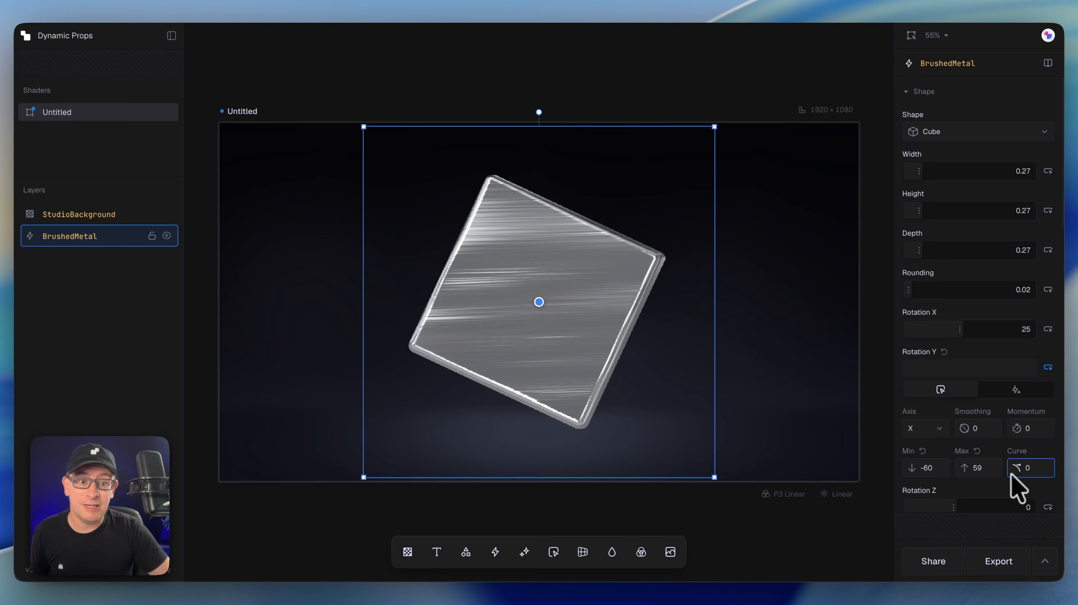
# Step: Try a curve of -1 on the mouse-driven Y rotation and return it to 0
pyautogui.moveTo(1011, 474); pyautogui.dragTo(1010, 472)
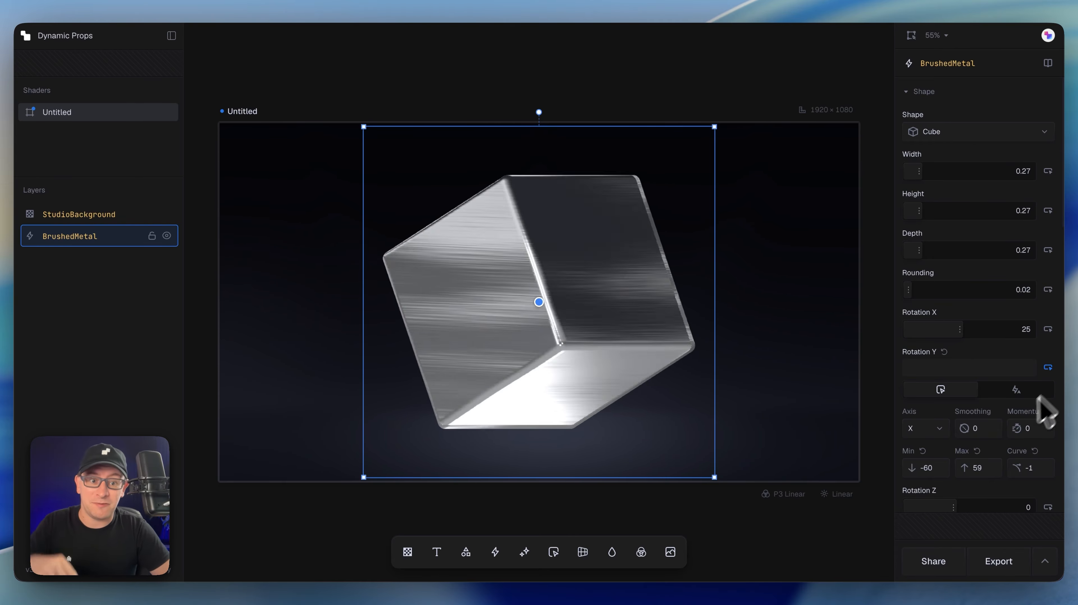
pyautogui.moveTo(1027, 468); pyautogui.dragTo(1064, 476)
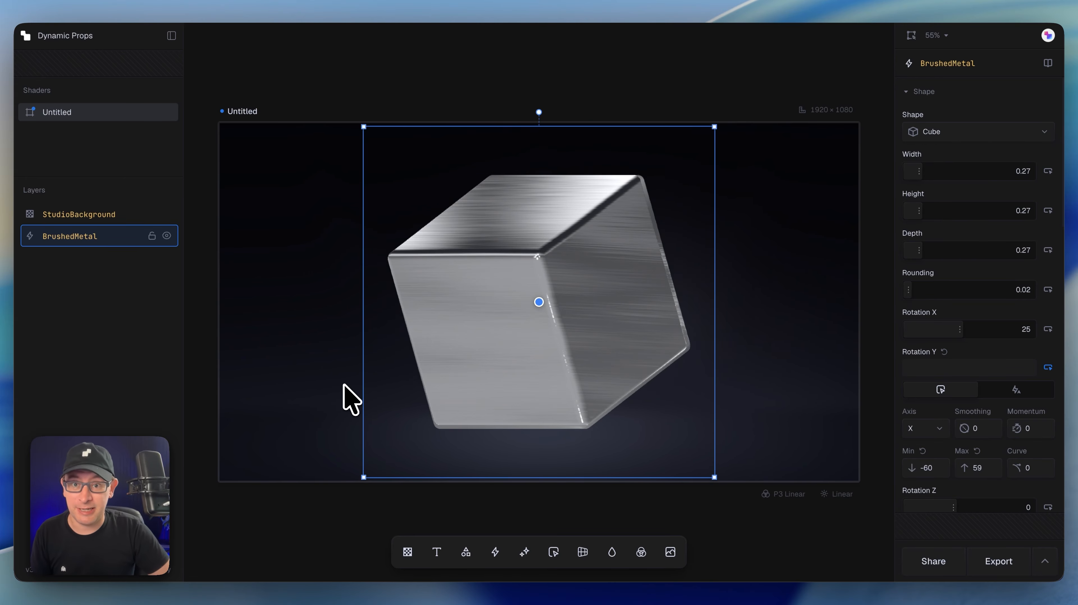
# Step: Test smoothing strengths of 0.2, 0.4 and 1 on the Y rotation and settle on 0.1
pyautogui.click(959, 435)
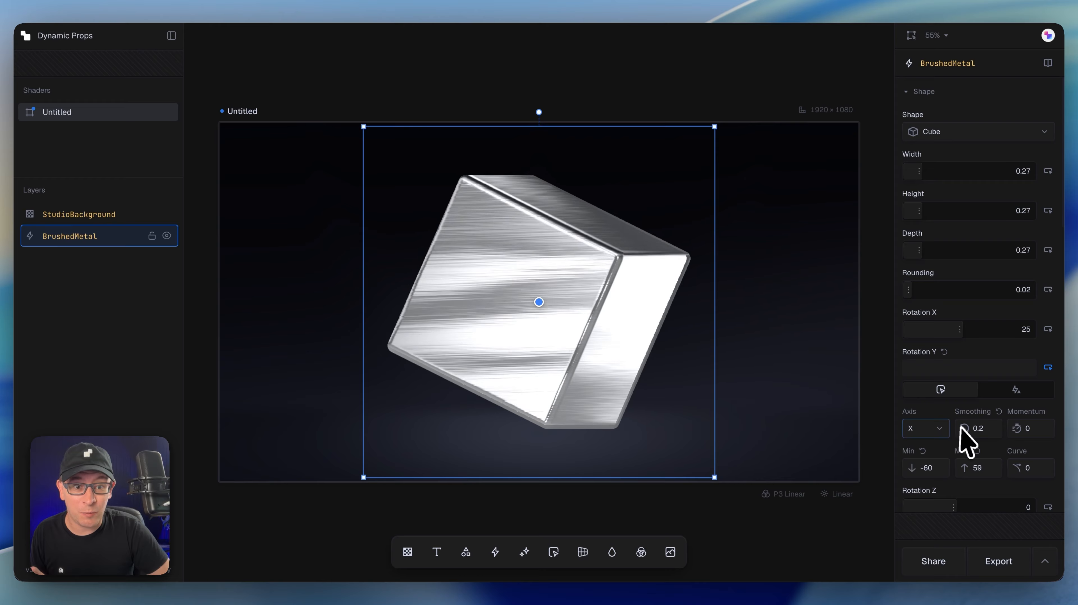
pyautogui.moveTo(960, 427); pyautogui.dragTo(964, 428)
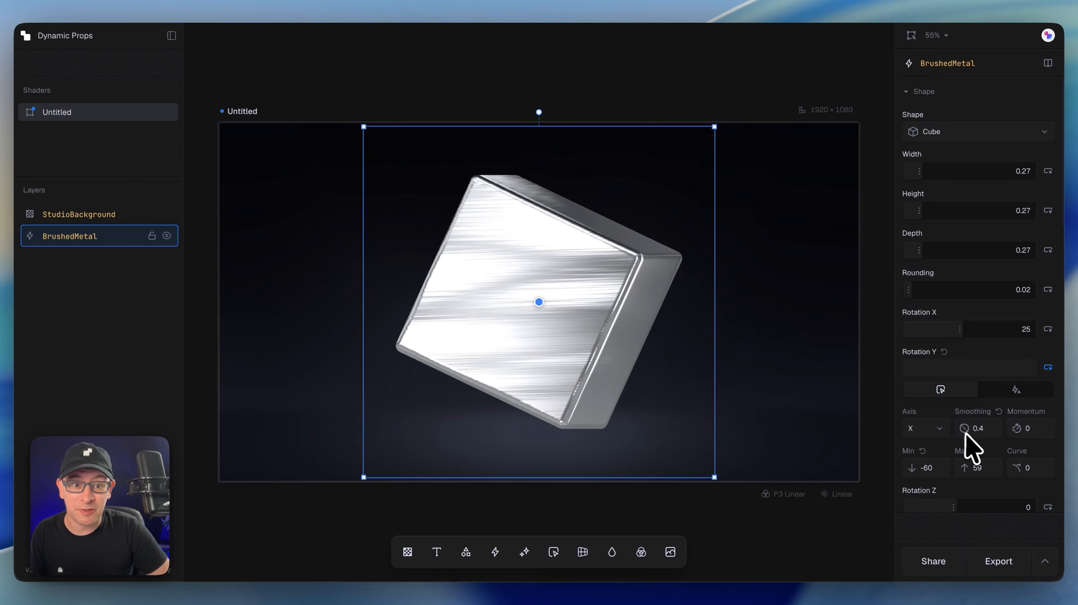
pyautogui.moveTo(969, 429); pyautogui.dragTo(1009, 441)
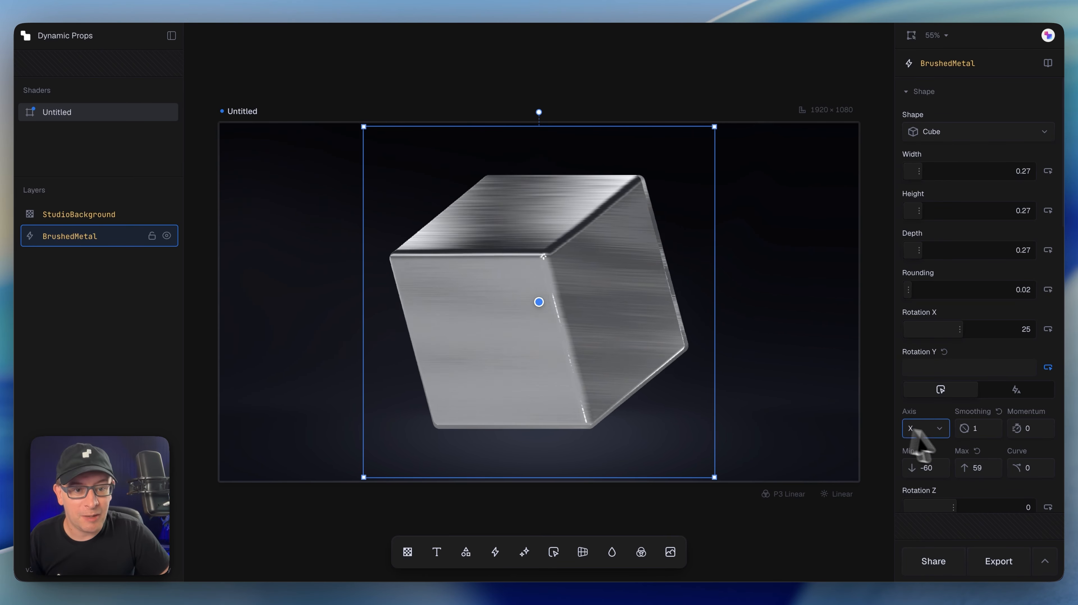
pyautogui.moveTo(965, 429); pyautogui.dragTo(929, 443)
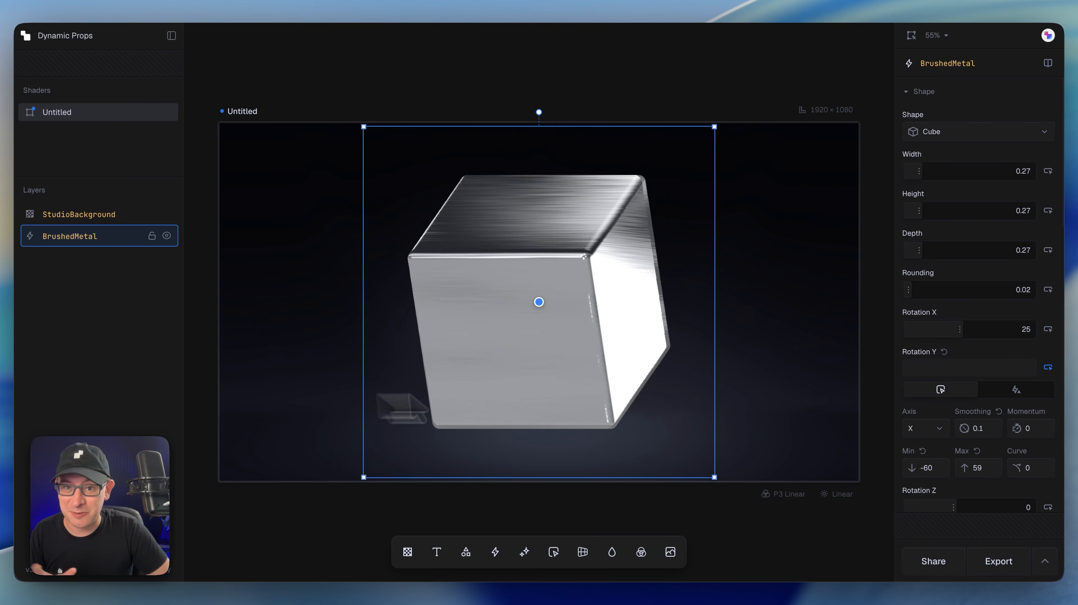
# Step: Test a momentum of 0.7 on the Y rotation and settle on 0.1
pyautogui.click(1017, 433)
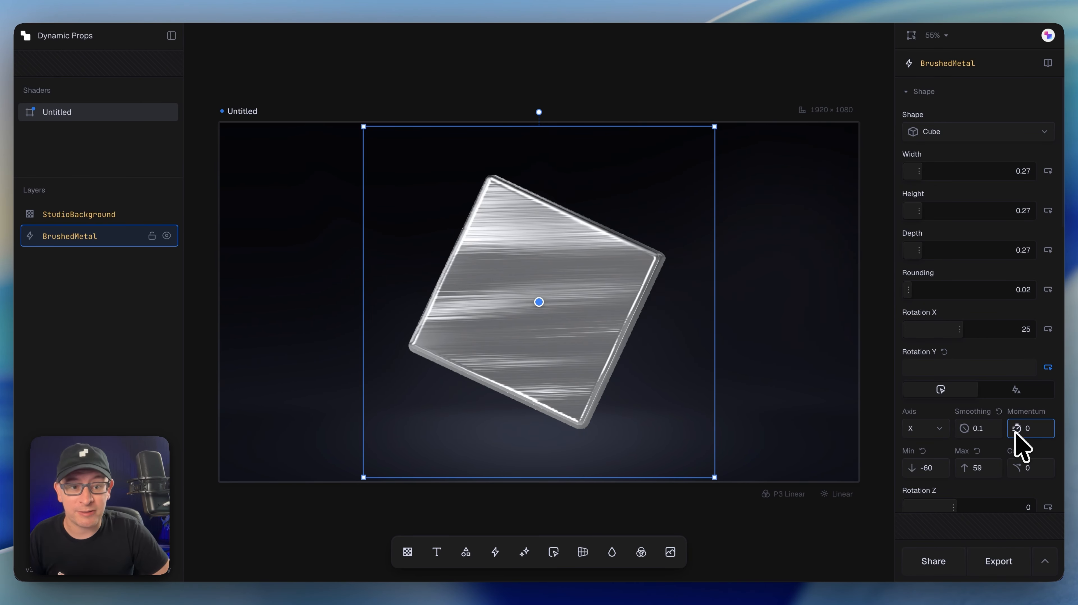
pyautogui.moveTo(1014, 432); pyautogui.dragTo(1057, 436)
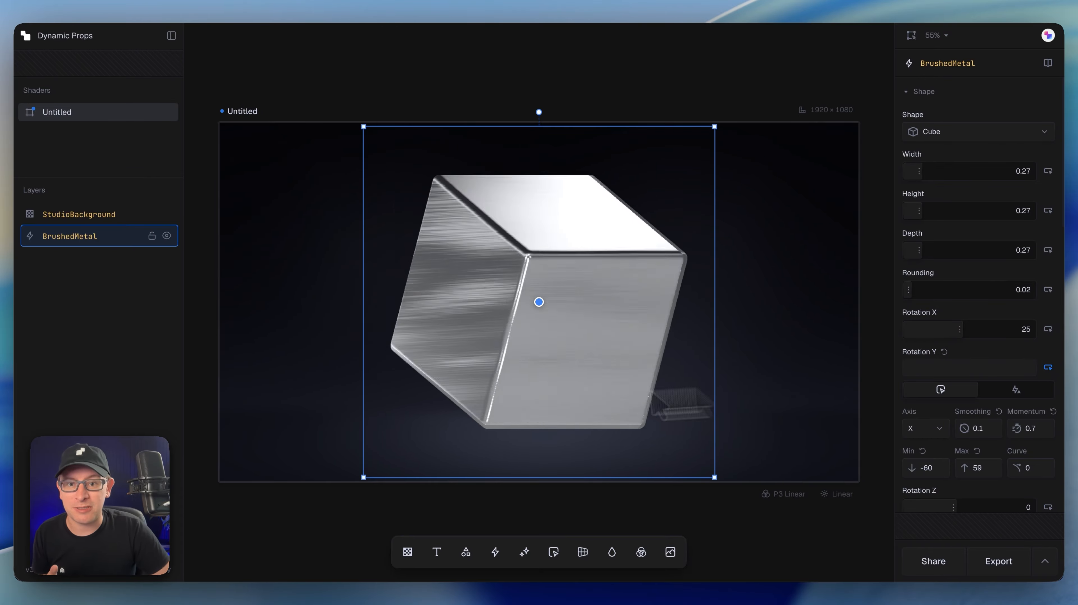
pyautogui.moveTo(1016, 435); pyautogui.dragTo(982, 441)
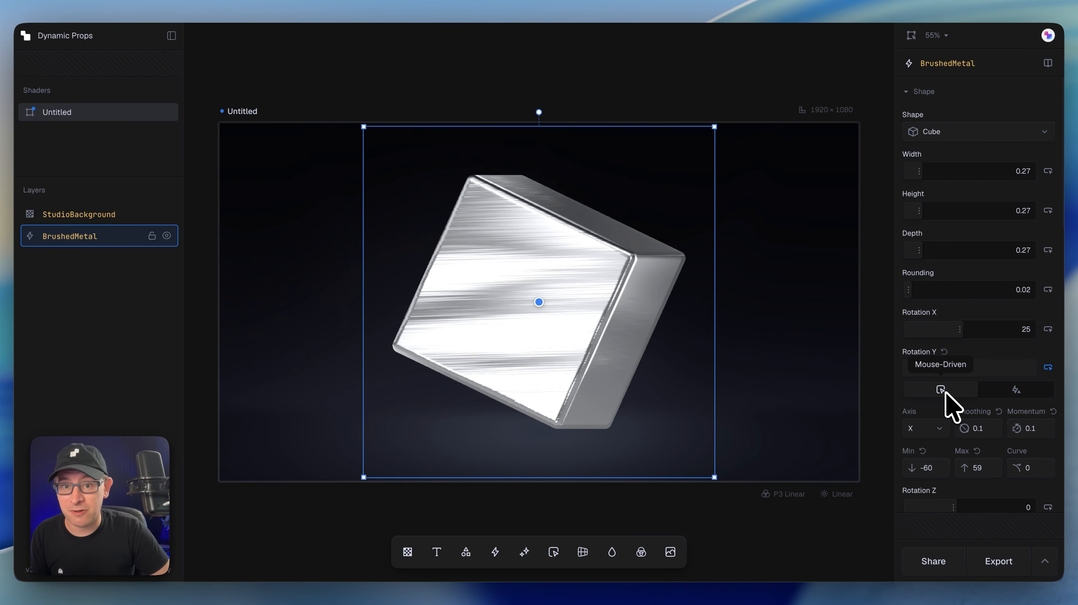
# Step: Make the cube's X rotation mouse-driven and have it follow the Y axis
pyautogui.moveTo(965, 333); pyautogui.dragTo(1052, 337)
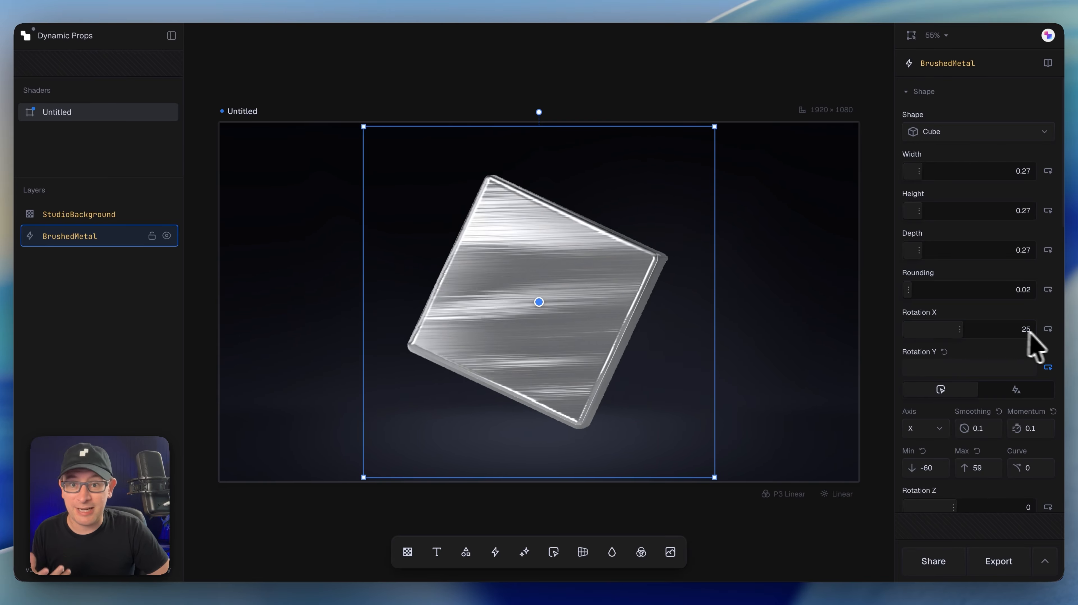
pyautogui.click(1048, 330)
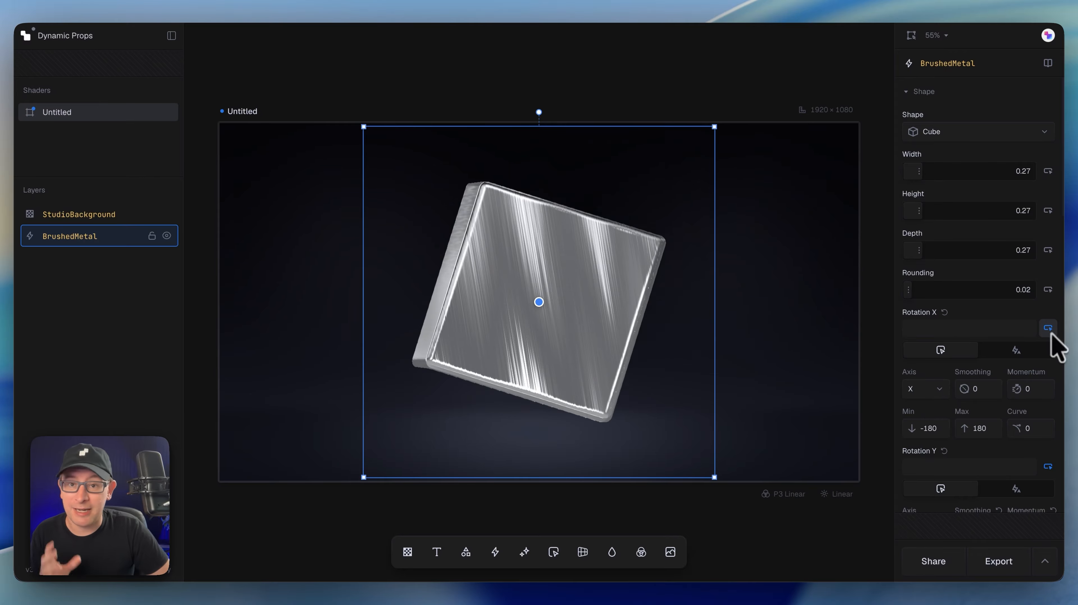
pyautogui.click(934, 389)
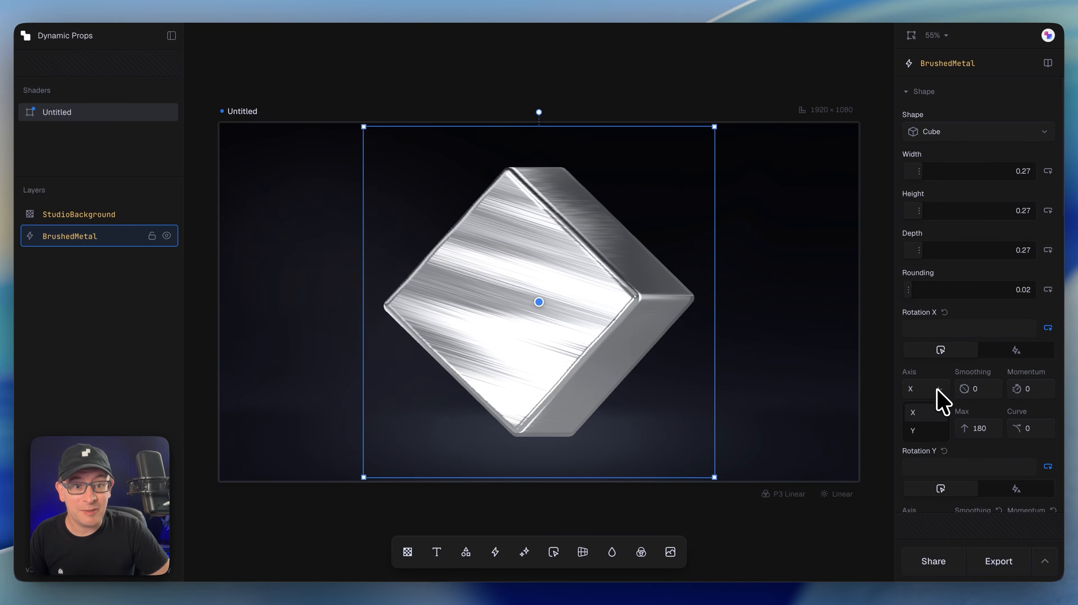
pyautogui.click(928, 429)
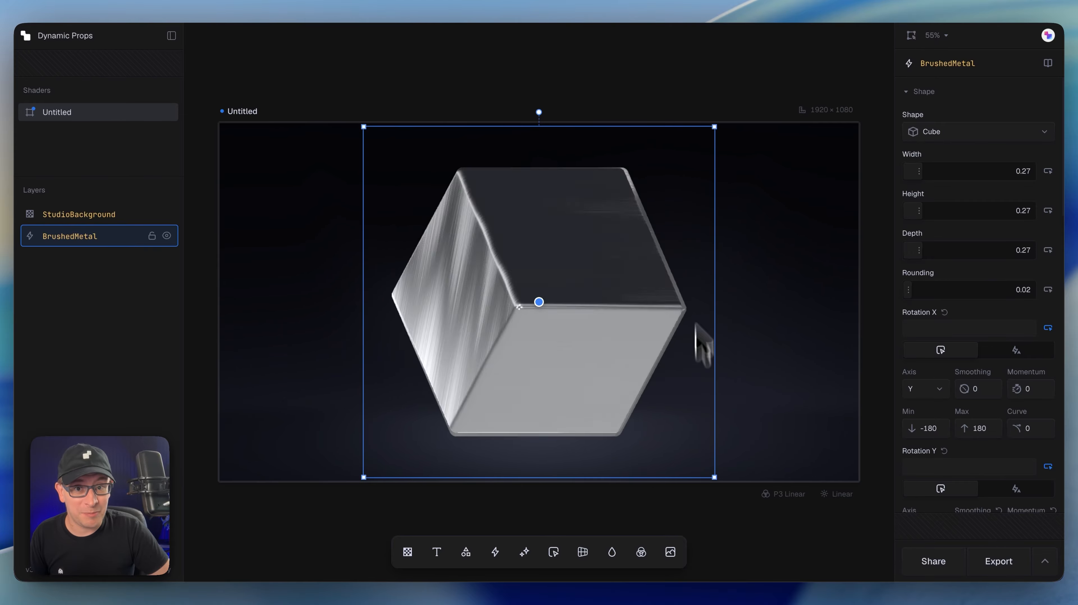
# Step: Limit the mouse-driven X rotation to between -27 and 31, with smoothing and momentum both at 0.1
pyautogui.moveTo(911, 429); pyautogui.dragTo(948, 440)
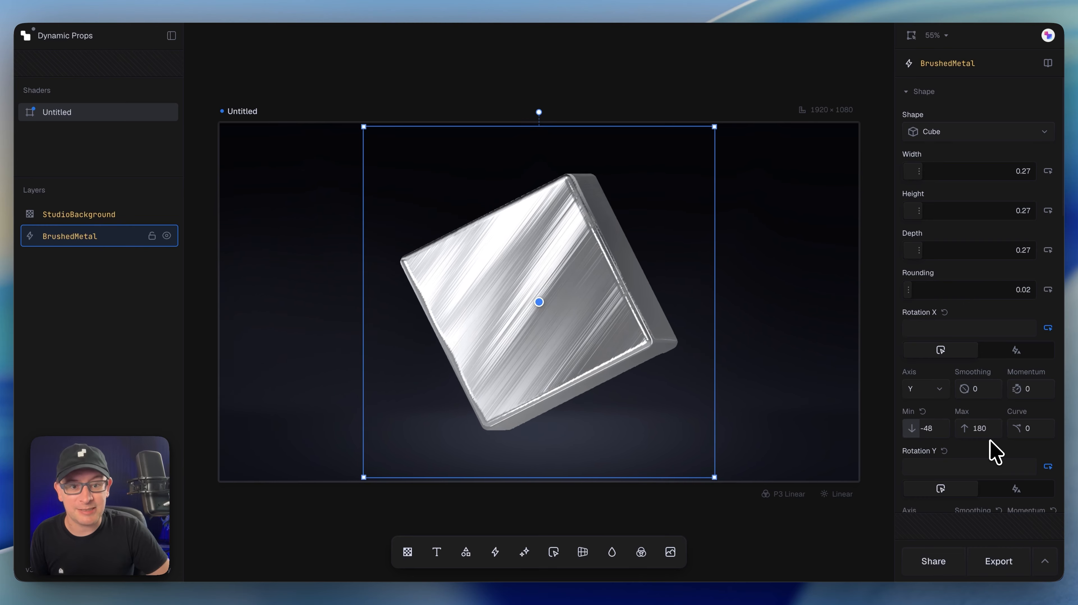
pyautogui.moveTo(968, 439); pyautogui.dragTo(867, 451)
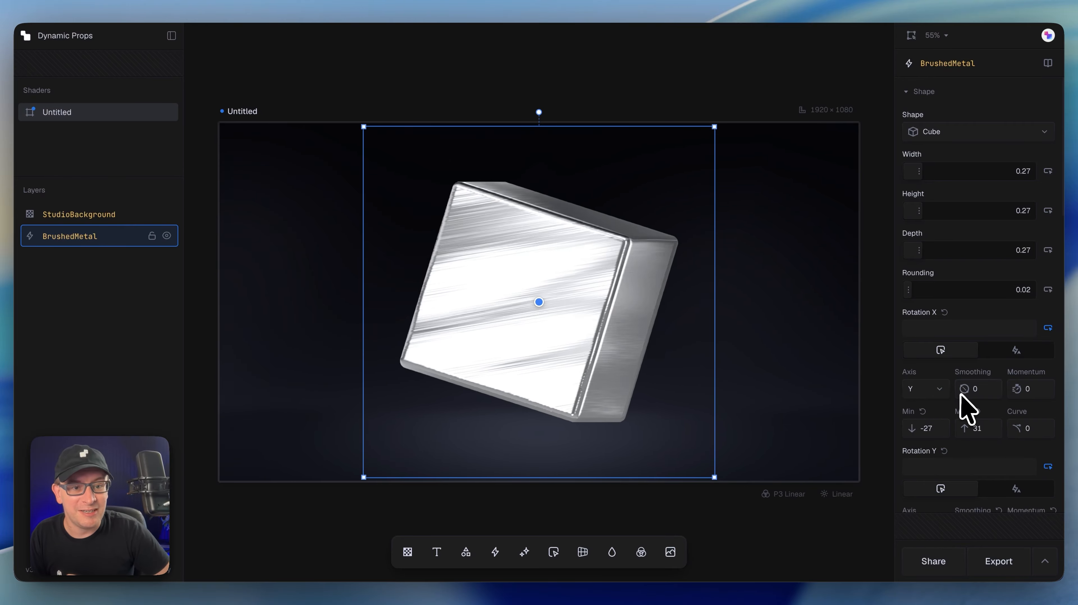
pyautogui.moveTo(960, 394); pyautogui.dragTo(964, 396)
pyautogui.click(1013, 394)
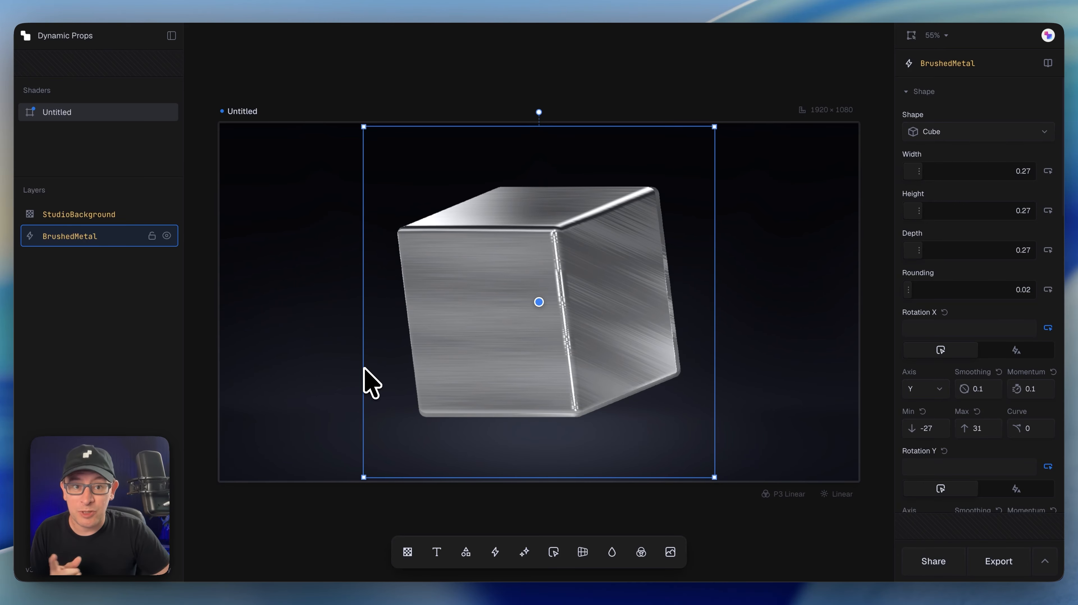
# Step: Set the cube's height to 0.23 and its rounding to 0.015
pyautogui.scroll(-6, 932, 407)
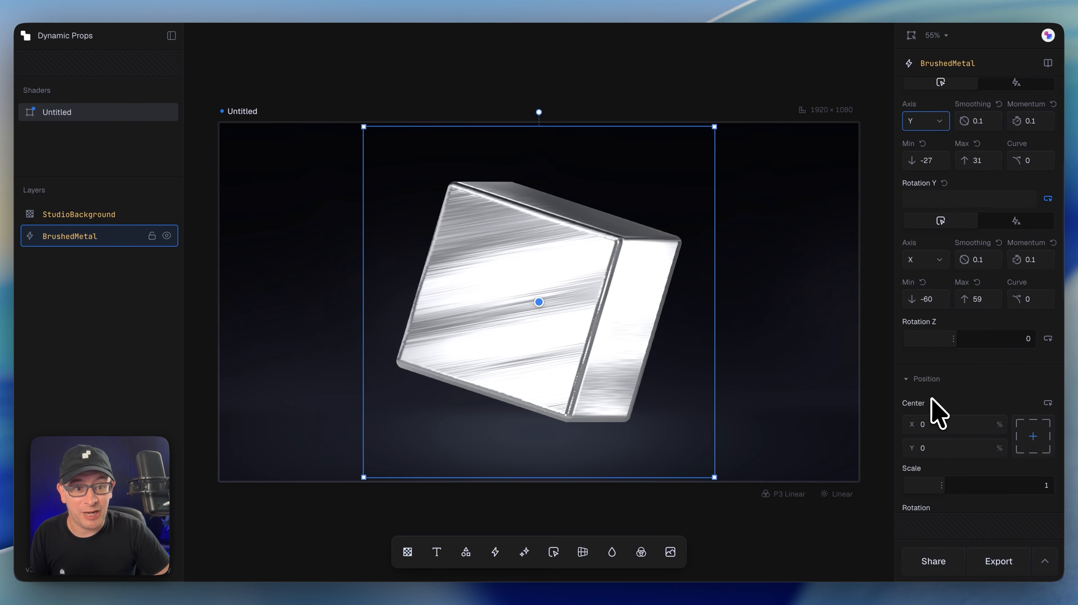
pyautogui.scroll(-4, 964, 364)
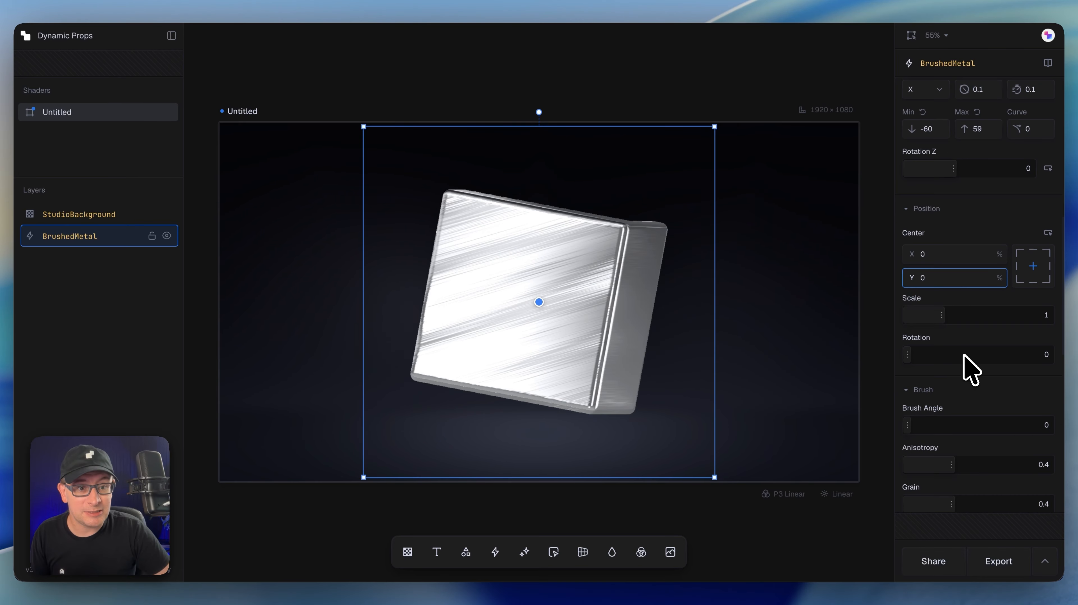
pyautogui.scroll(10, 964, 363)
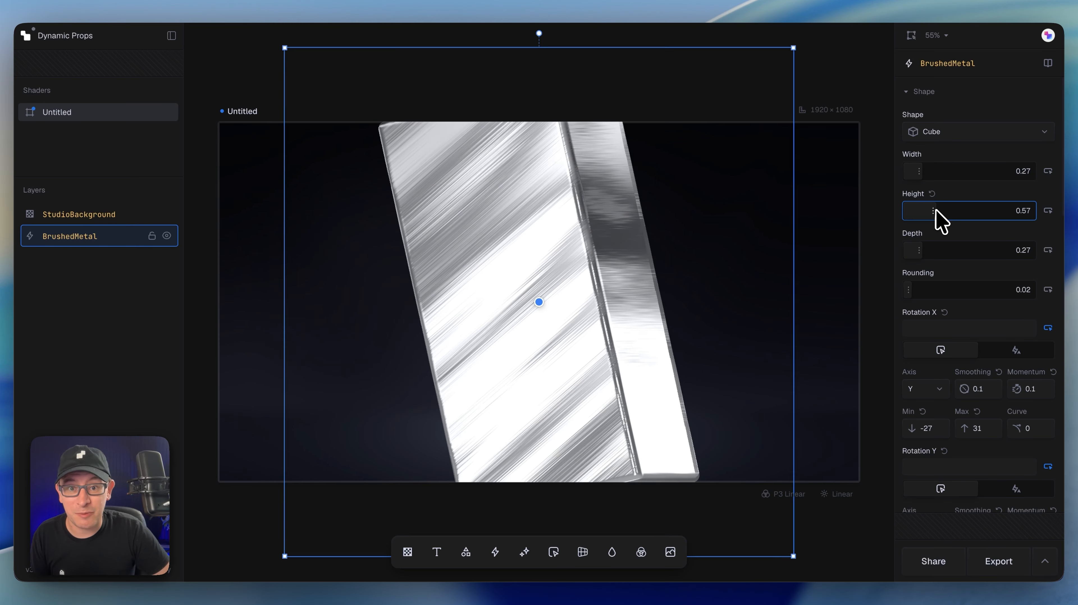
pyautogui.moveTo(934, 220); pyautogui.dragTo(922, 222)
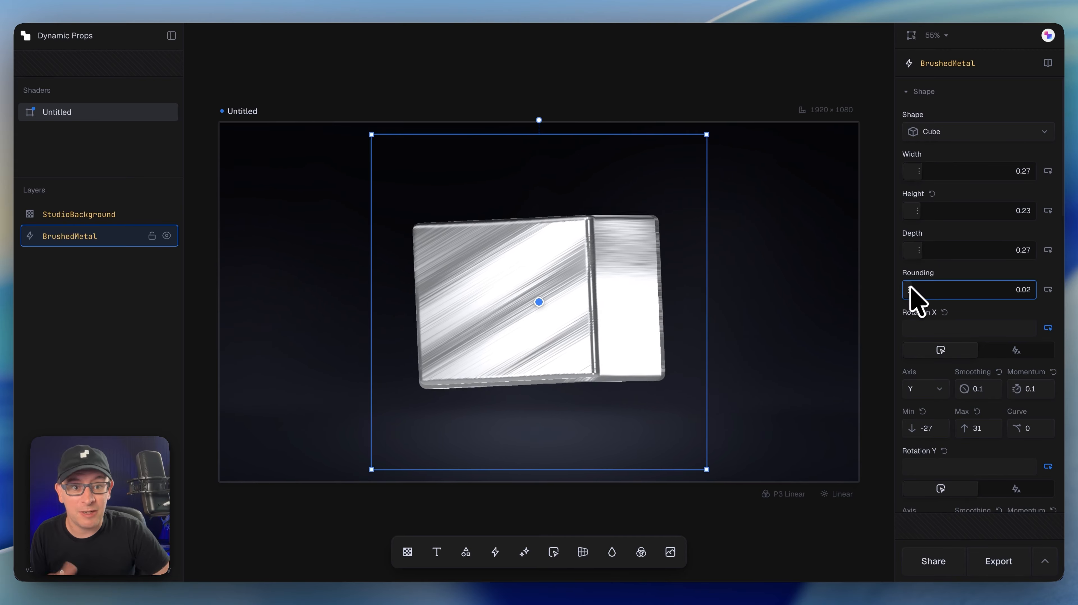
pyautogui.moveTo(915, 298); pyautogui.dragTo(911, 297)
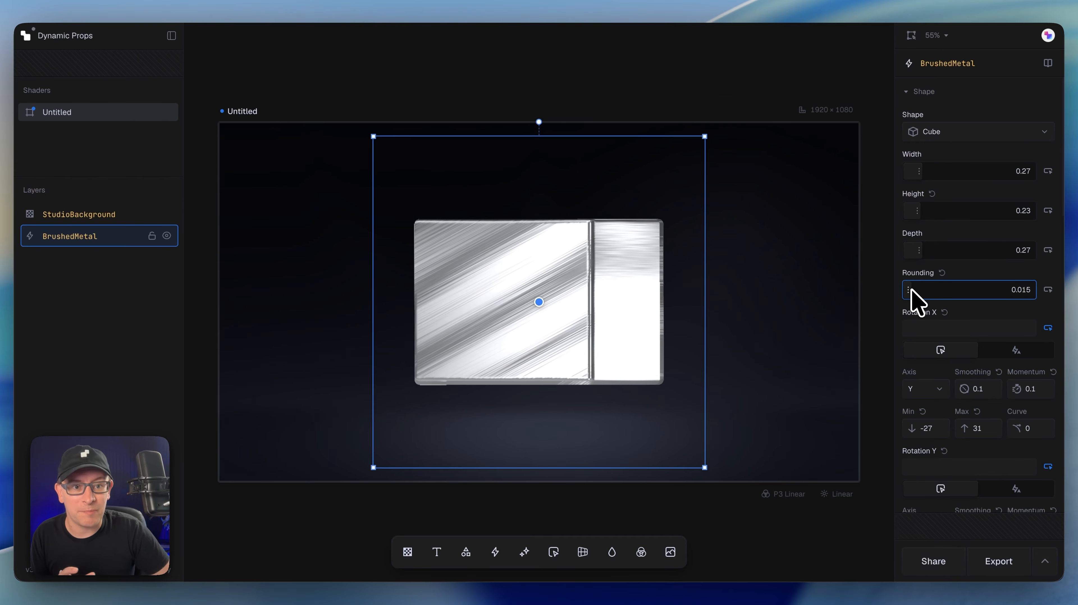
# Step: Make the cube's rounding dynamic and switch it from mouse-driven to automatic ping-pong animation
pyautogui.click(1048, 289)
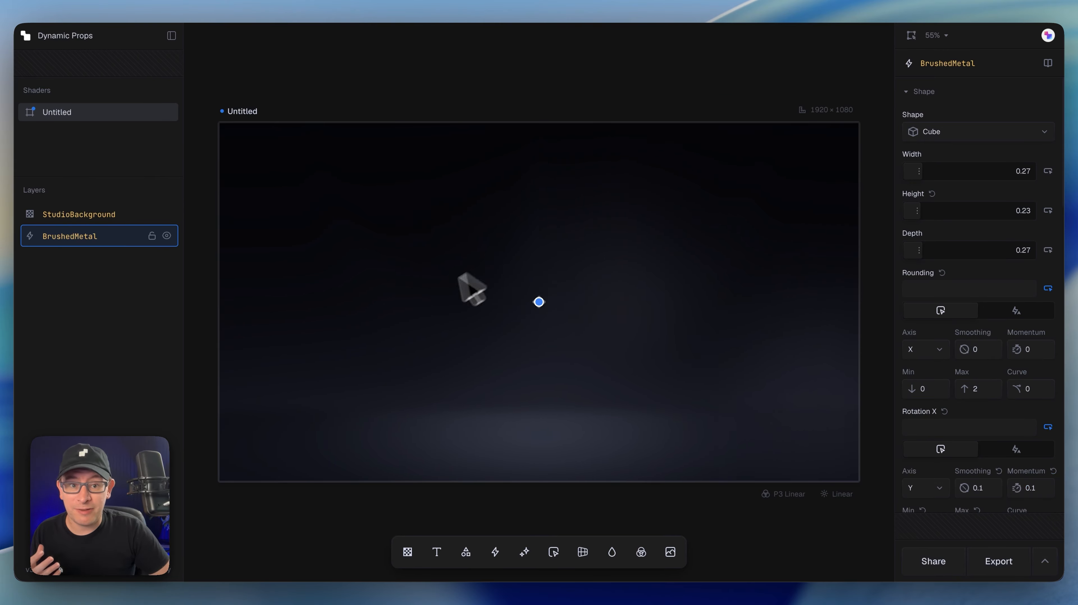
pyautogui.click(1013, 313)
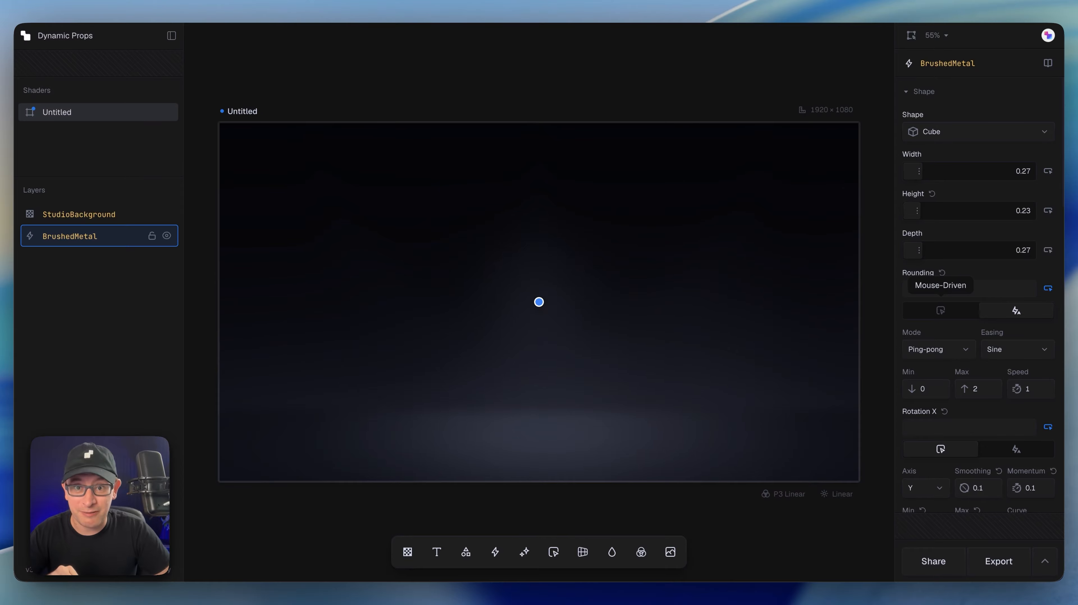
# Step: Set the cube's rounding animation to a maximum of 0.1 and a speed of 4.6
pyautogui.moveTo(977, 389); pyautogui.dragTo(729, 407)
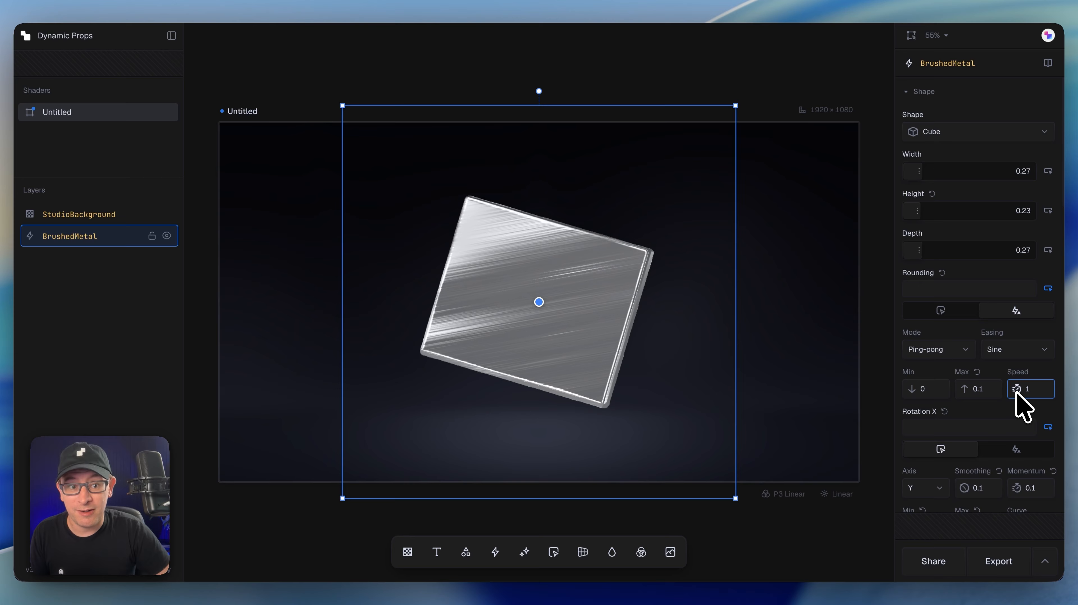
pyautogui.moveTo(1016, 393); pyautogui.dragTo(1055, 400)
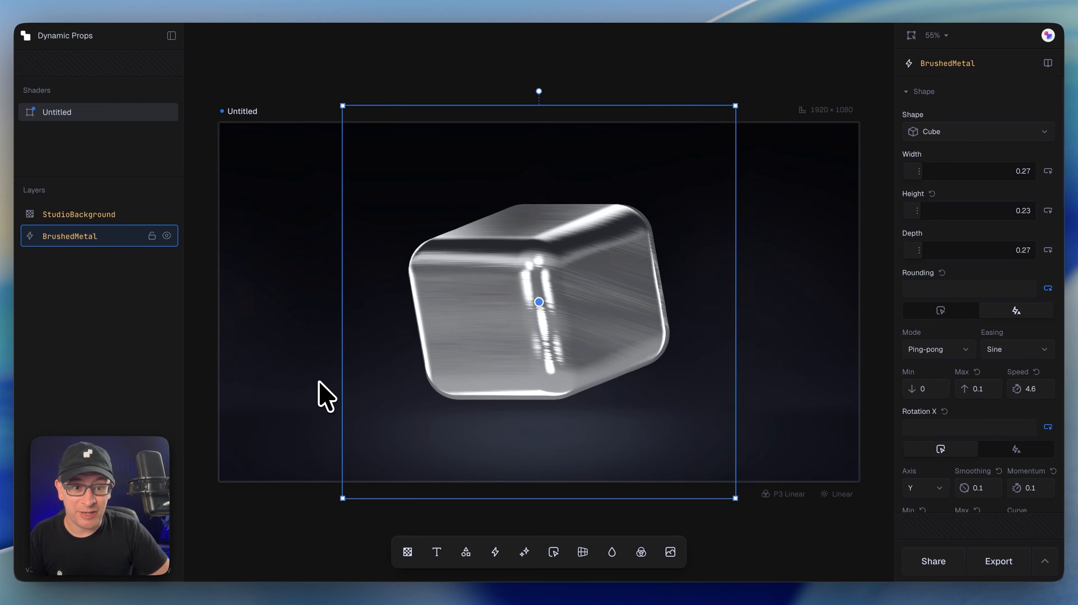
# Step: Make the cube's center position mouse-driven with smoothing and momentum at 0.1 and a reach of 0.36
pyautogui.scroll(-10, 953, 325)
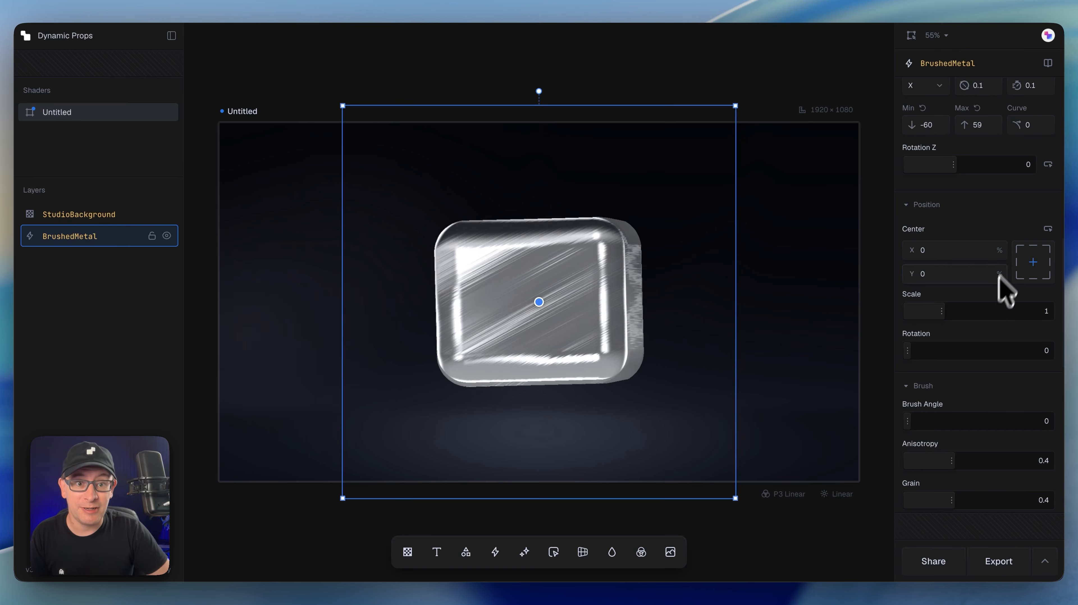
pyautogui.moveTo(565, 263)
pyautogui.mouseDown()
pyautogui.moveTo(643, 356)
pyautogui.moveTo(440, 333)
pyautogui.moveTo(505, 344)
pyautogui.moveTo(565, 249)
pyautogui.mouseUp()
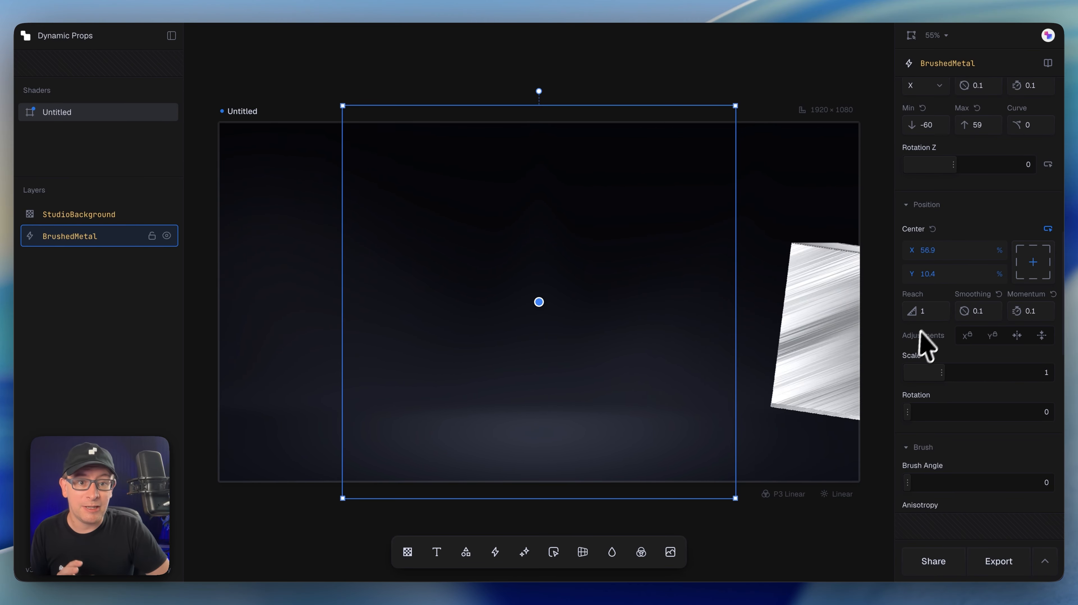
pyautogui.moveTo(912, 314); pyautogui.dragTo(855, 318)
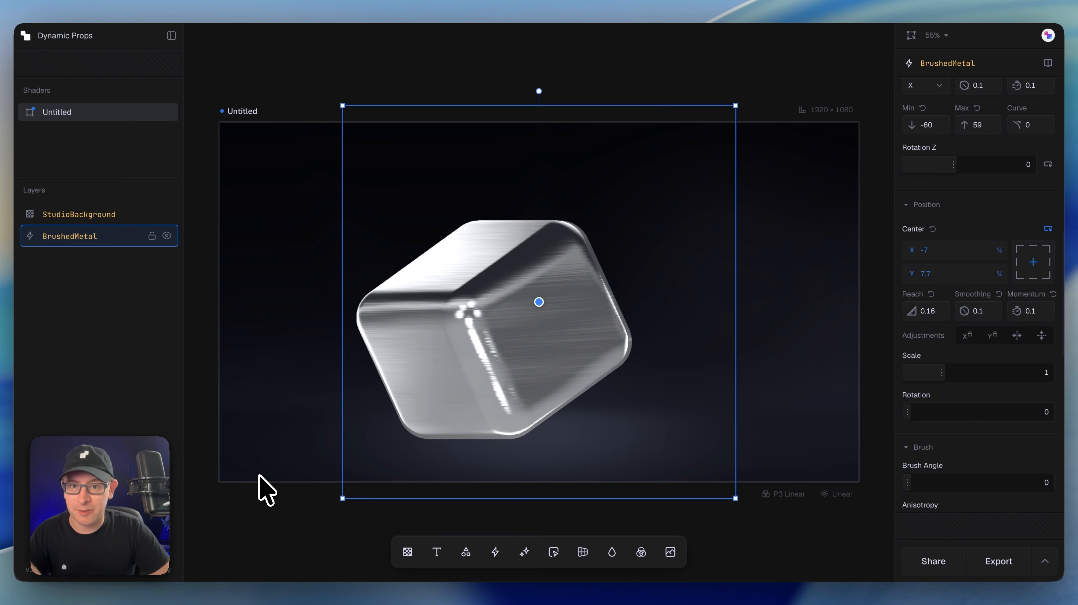
pyautogui.moveTo(915, 315); pyautogui.dragTo(931, 315)
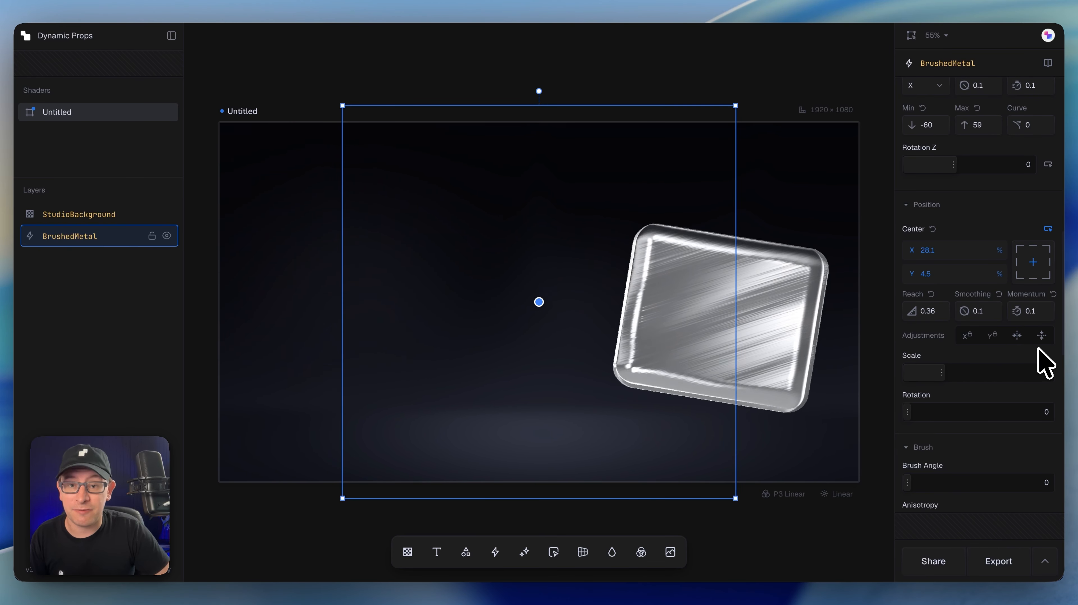
# Step: Try the X-lock, Y-lock and horizontal-flip adjustments on the cube's mouse-driven center
pyautogui.click(968, 336)
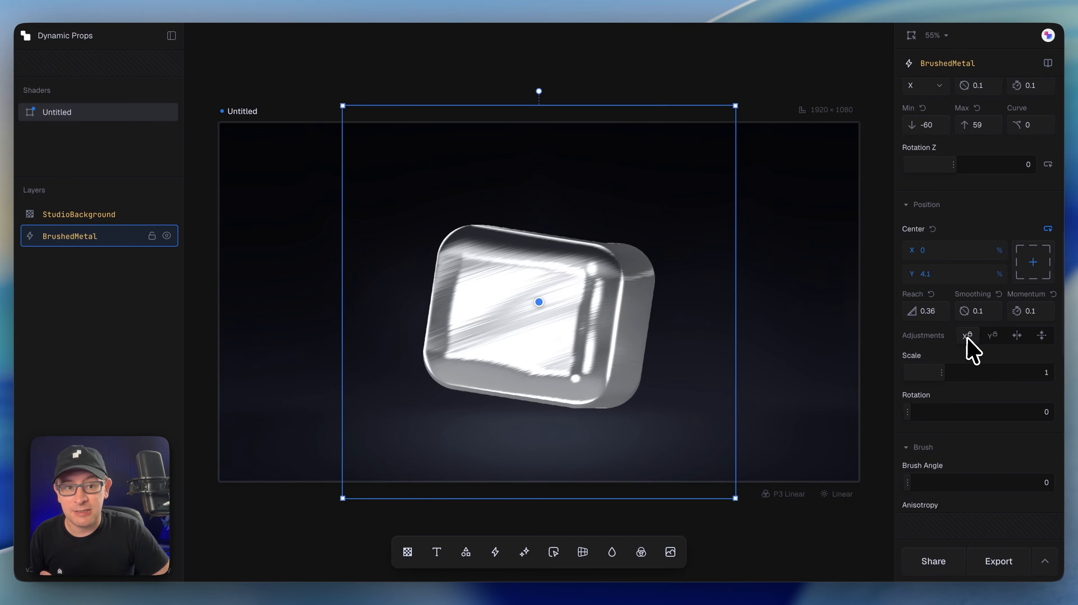
pyautogui.click(991, 337)
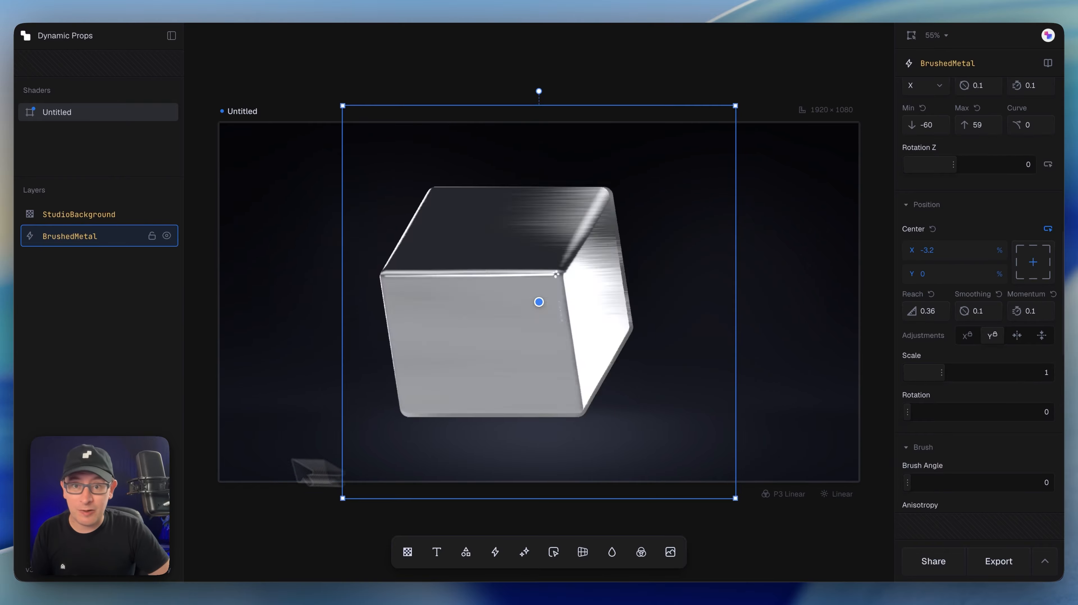
pyautogui.click(993, 336)
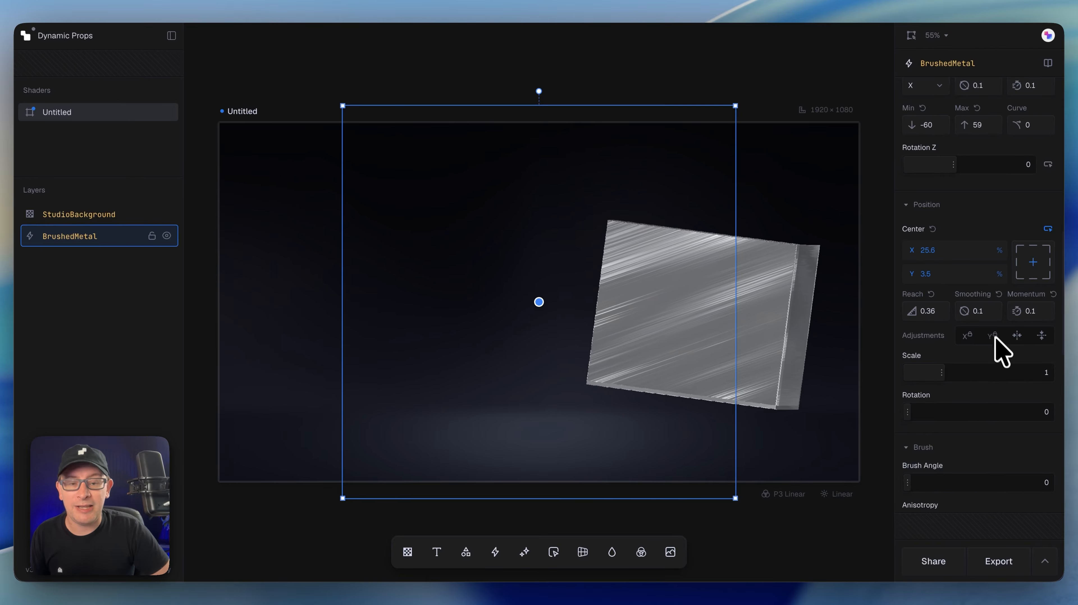
pyautogui.click(1017, 336)
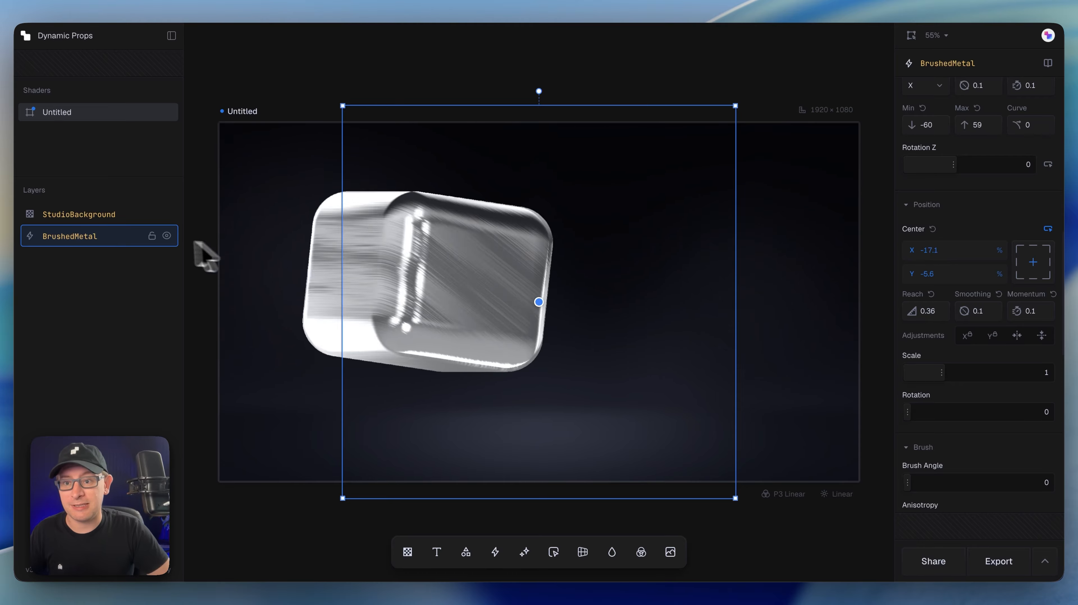
# Step: Hide the BrushedMetal layer and add a DotGrid component to the shader
pyautogui.click(167, 235)
pyautogui.click(349, 523)
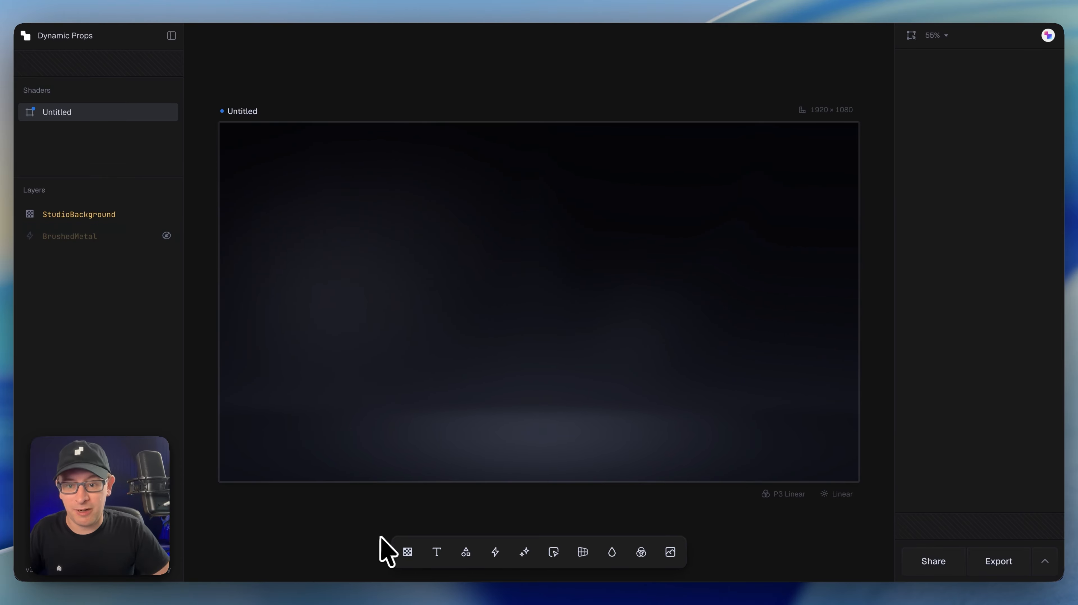
pyautogui.click(408, 552)
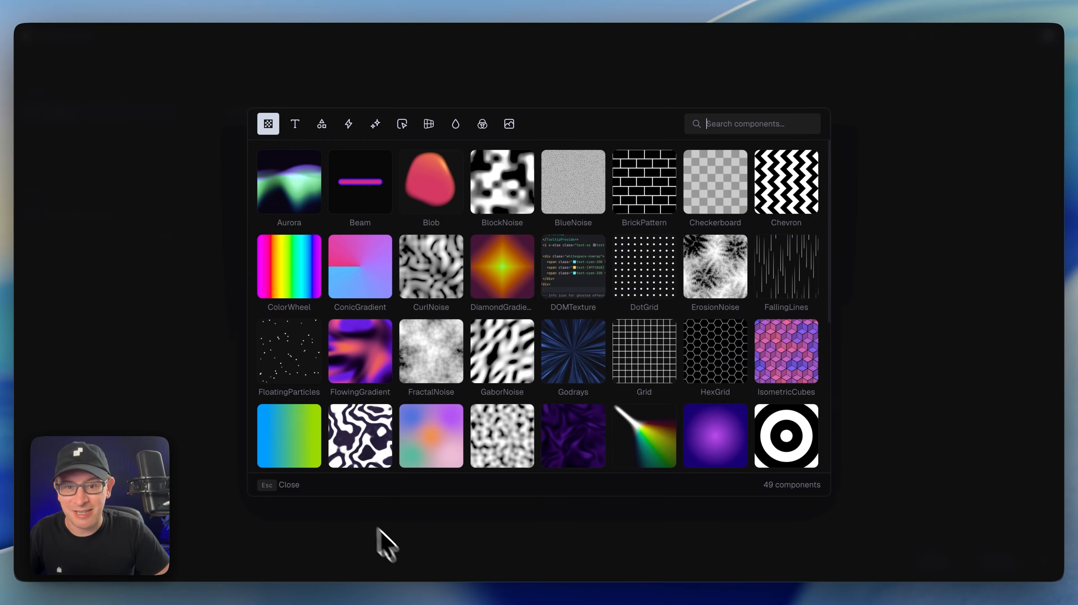
pyautogui.click(636, 288)
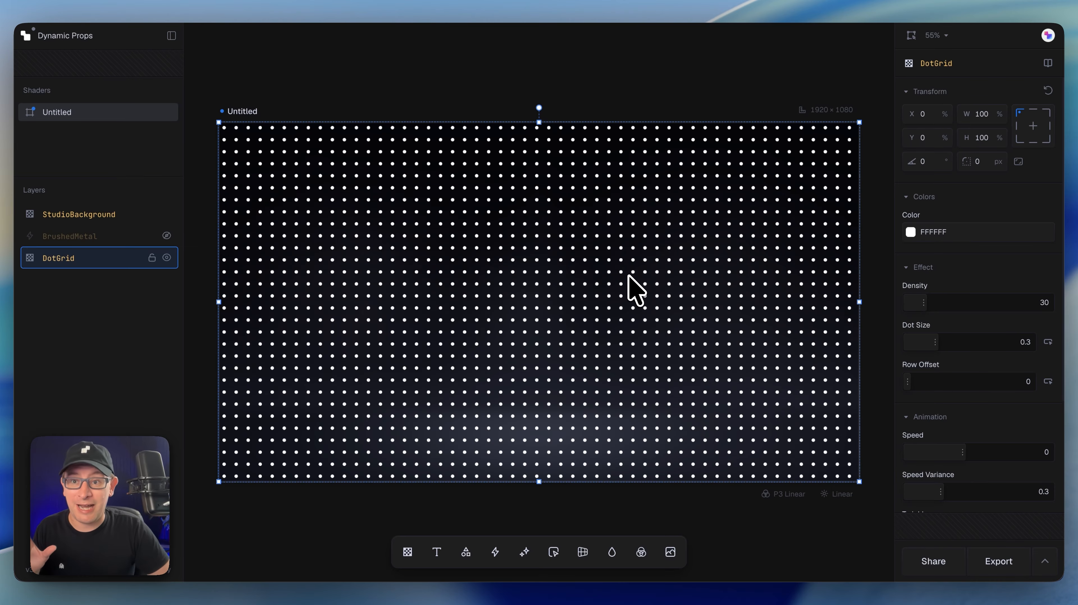
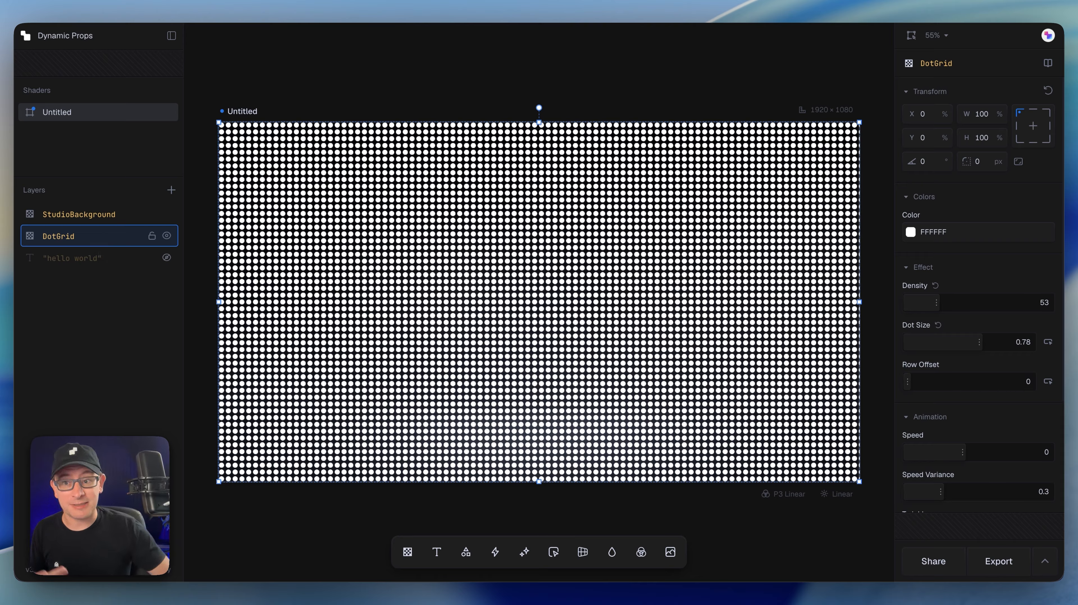
# Step: Mask the DotGrid layer with the Text layer as its mask source
pyautogui.scroll(-5, 1046, 438)
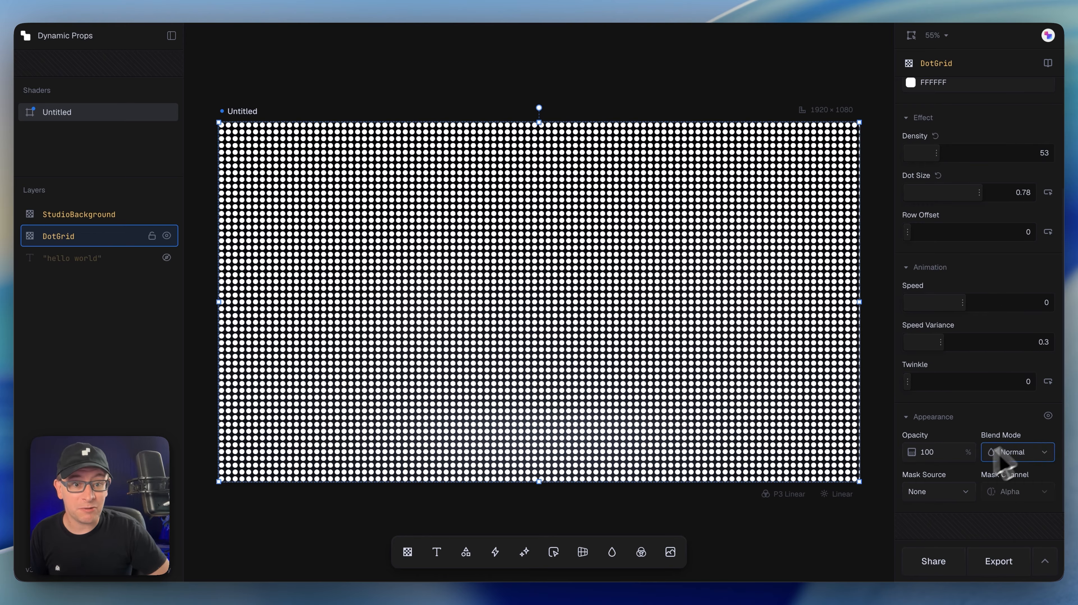
pyautogui.click(956, 493)
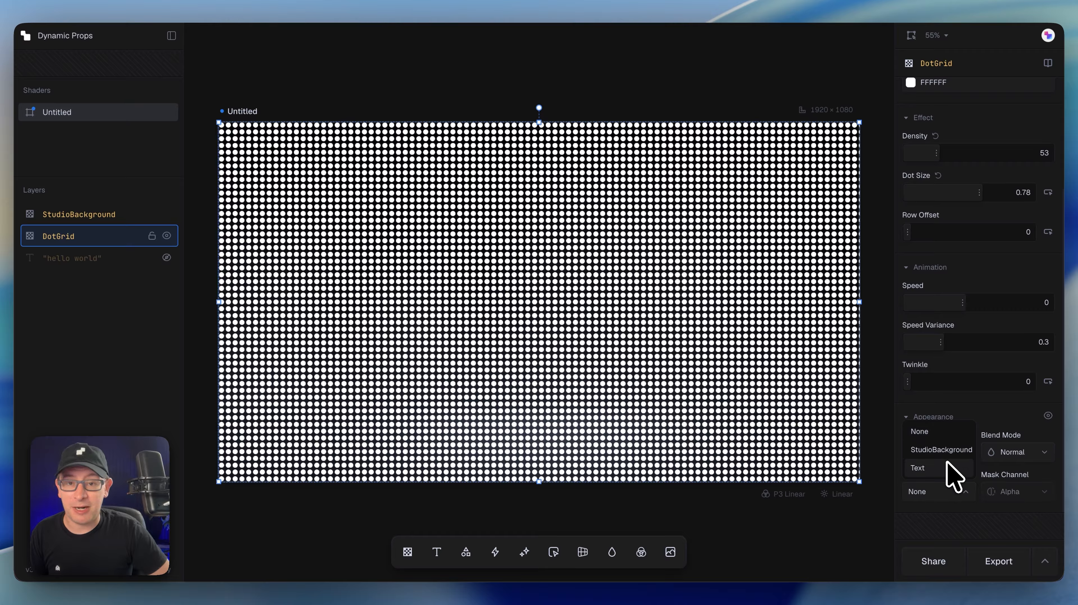
pyautogui.click(919, 468)
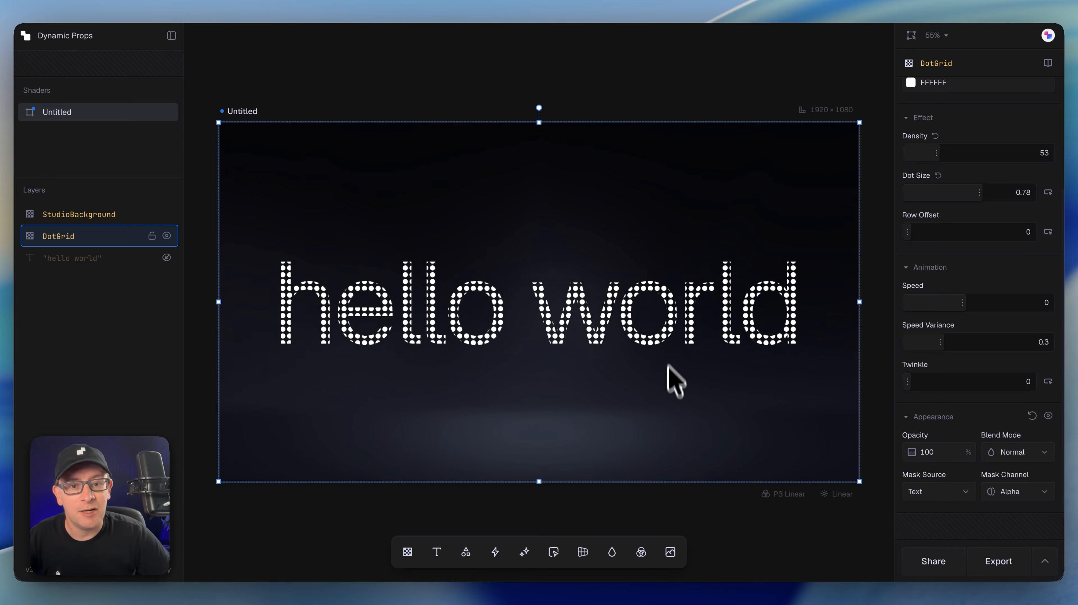
# Step: Inspect the masked dots at 100% zoom and set the DotGrid's mask source back to None
pyautogui.click(936, 37)
pyautogui.click(943, 171)
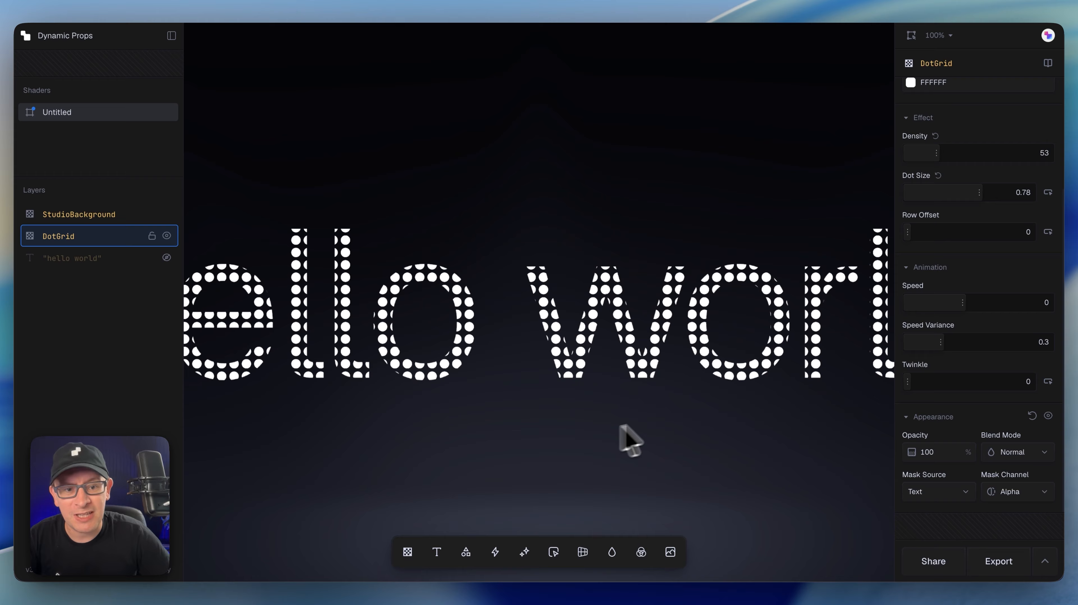
pyautogui.click(946, 495)
pyautogui.click(931, 446)
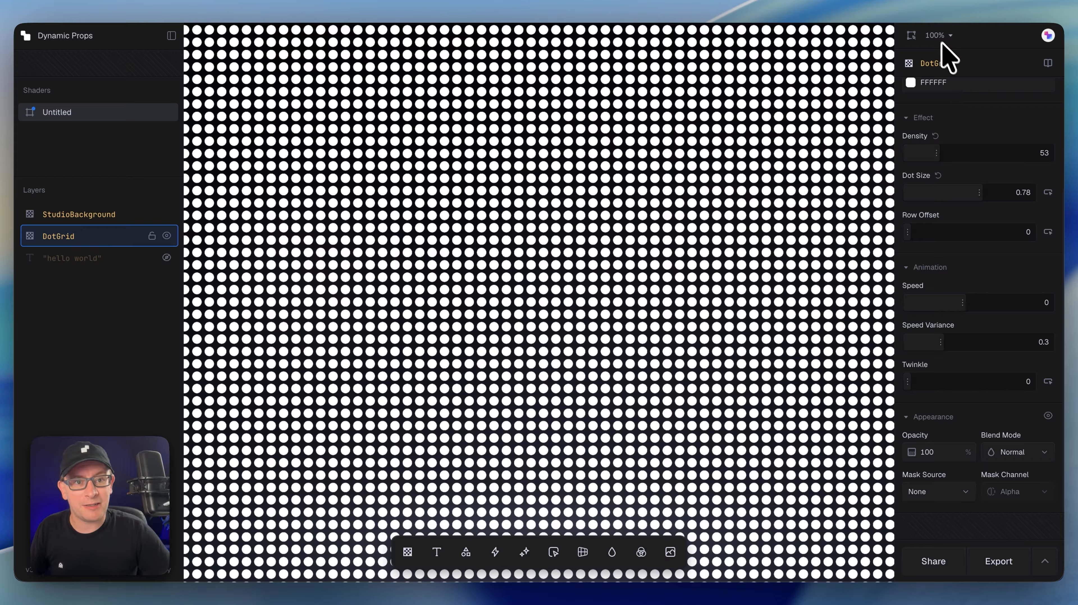
pyautogui.click(911, 35)
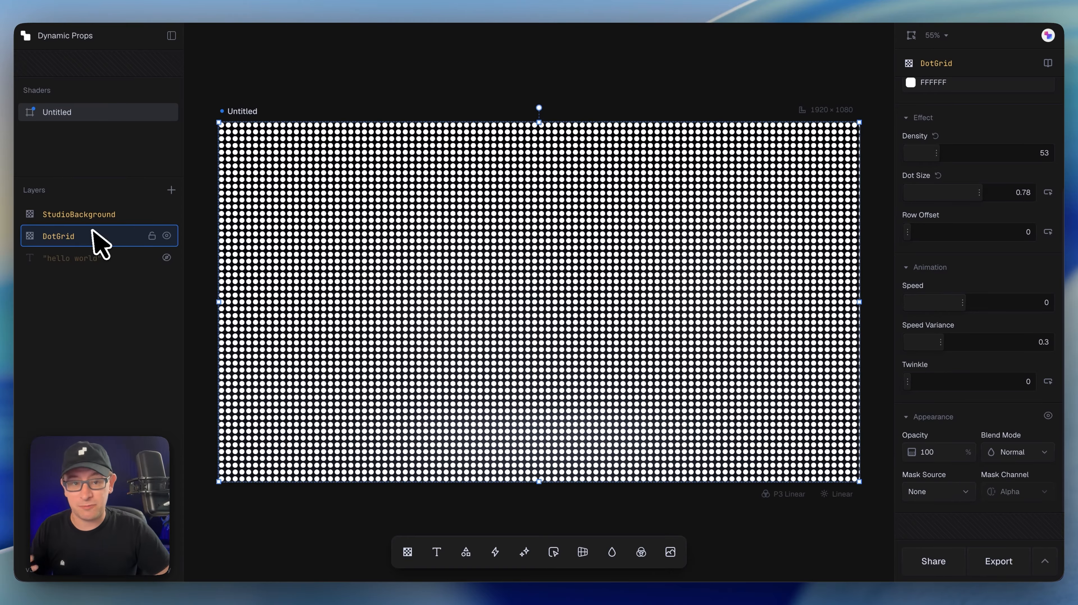
# Step: Reset the DotGrid's dot size to its default of 0.3
pyautogui.scroll(4, 1008, 308)
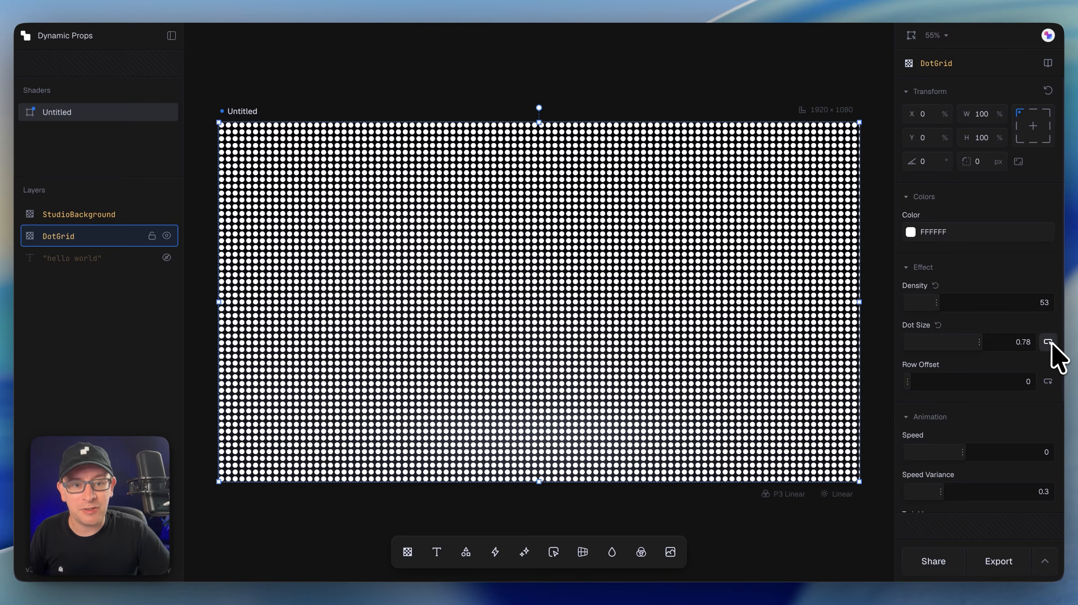
pyautogui.moveTo(977, 344)
pyautogui.mouseDown()
pyautogui.moveTo(917, 360)
pyautogui.moveTo(866, 355)
pyautogui.moveTo(1054, 355)
pyautogui.moveTo(970, 354)
pyautogui.mouseUp()
pyautogui.click(938, 325)
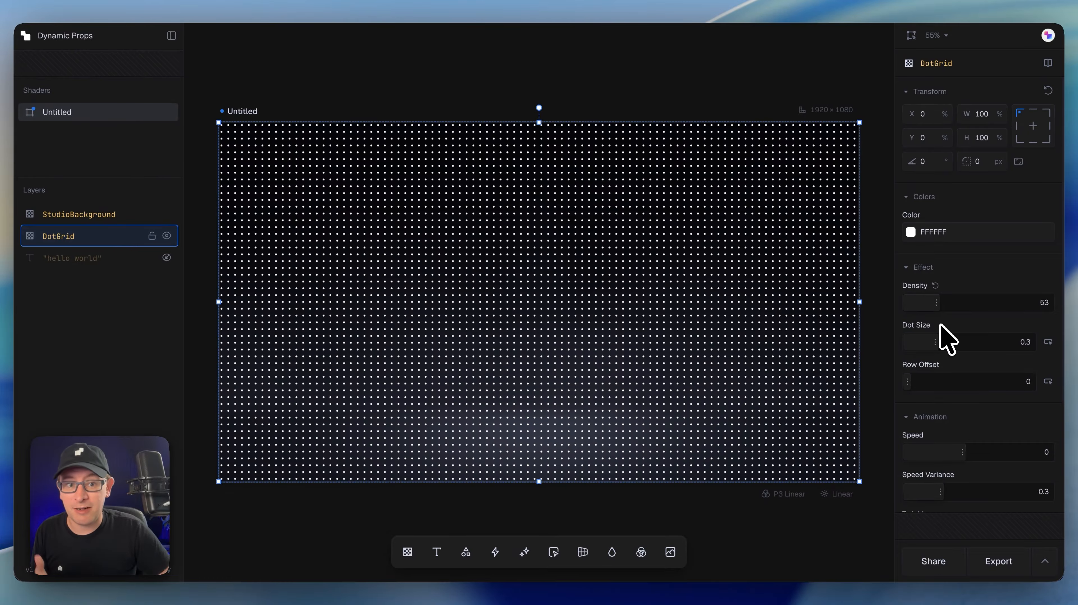
# Step: Make the DotGrid's dot size dynamic, mapped to the alpha channel of the Text layer
pyautogui.click(1048, 341)
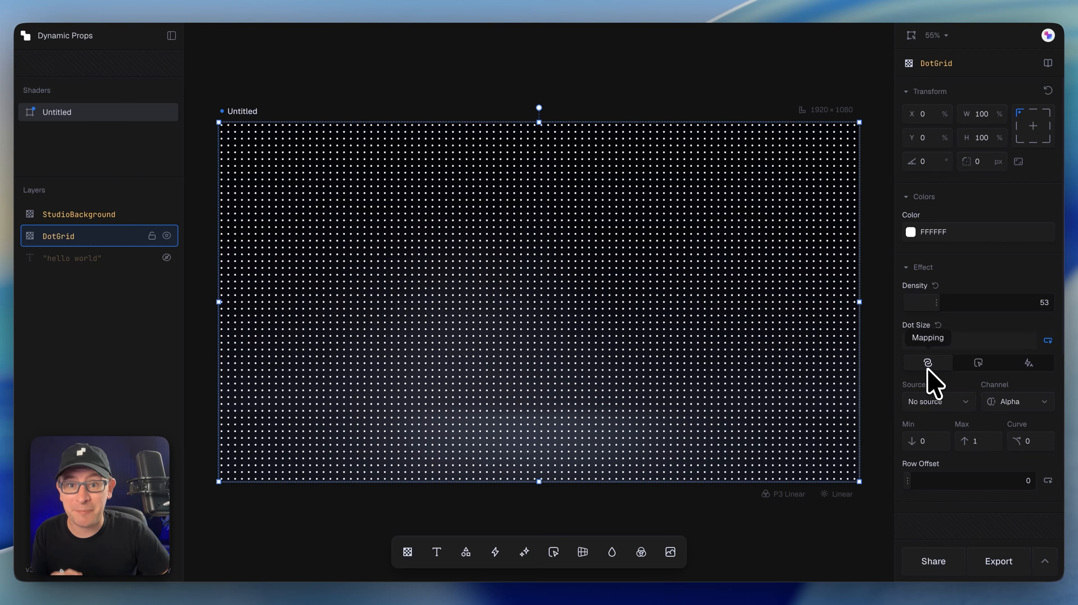
pyautogui.click(933, 405)
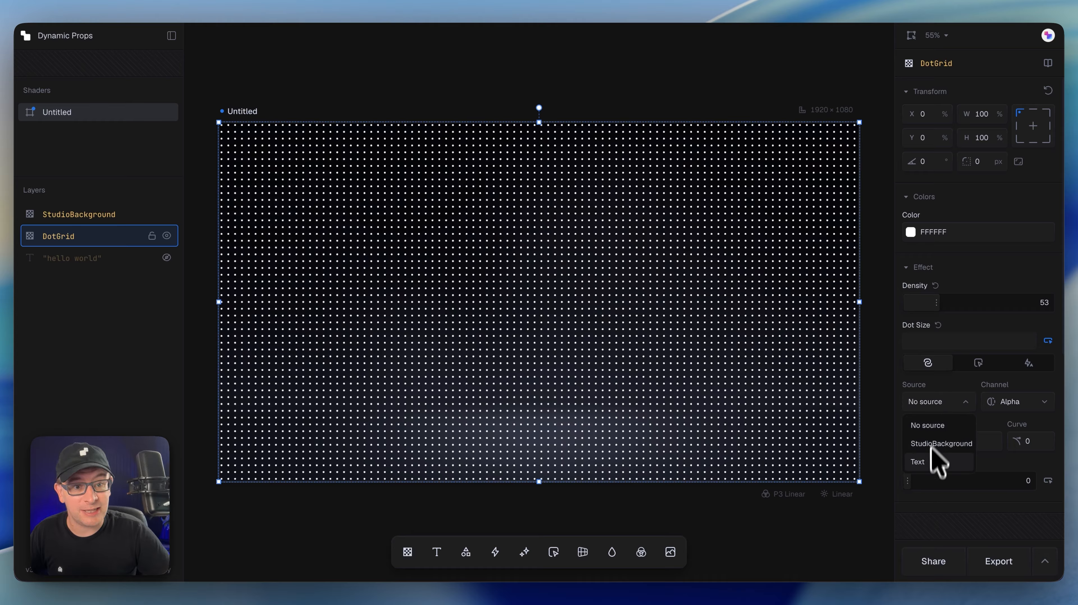
pyautogui.click(930, 463)
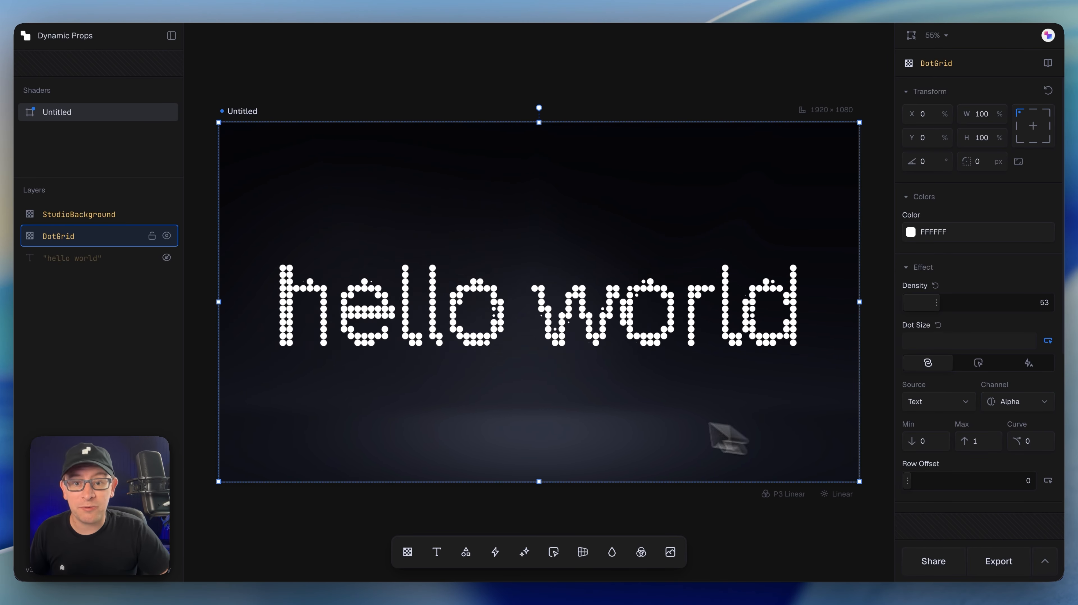
# Step: Set the DotGrid's density to 126 and examine the dotted text at different zoom levels
pyautogui.click(581, 506)
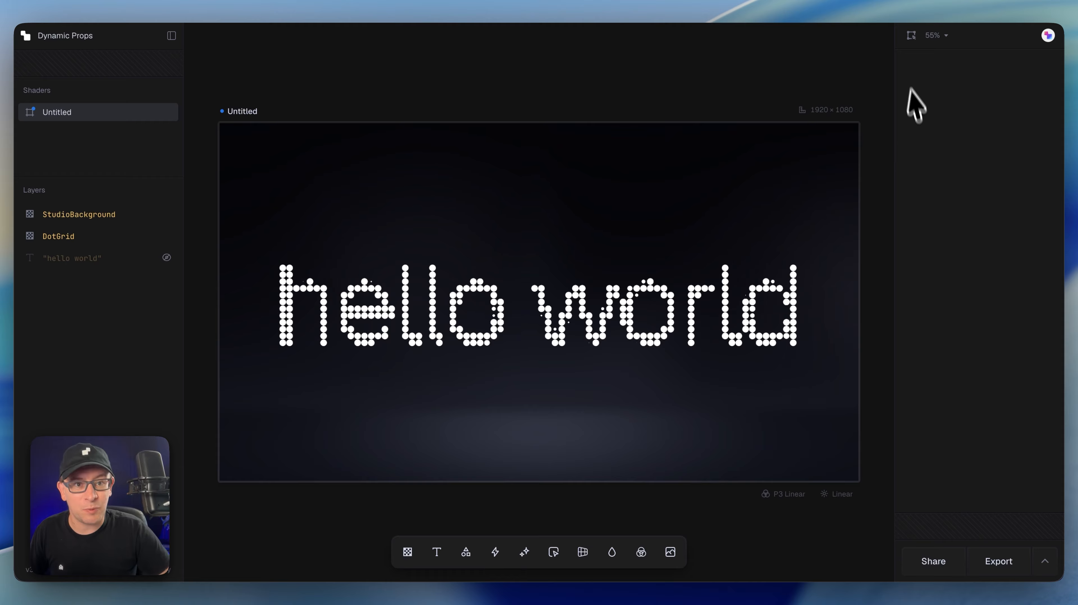
pyautogui.click(934, 36)
pyautogui.click(946, 172)
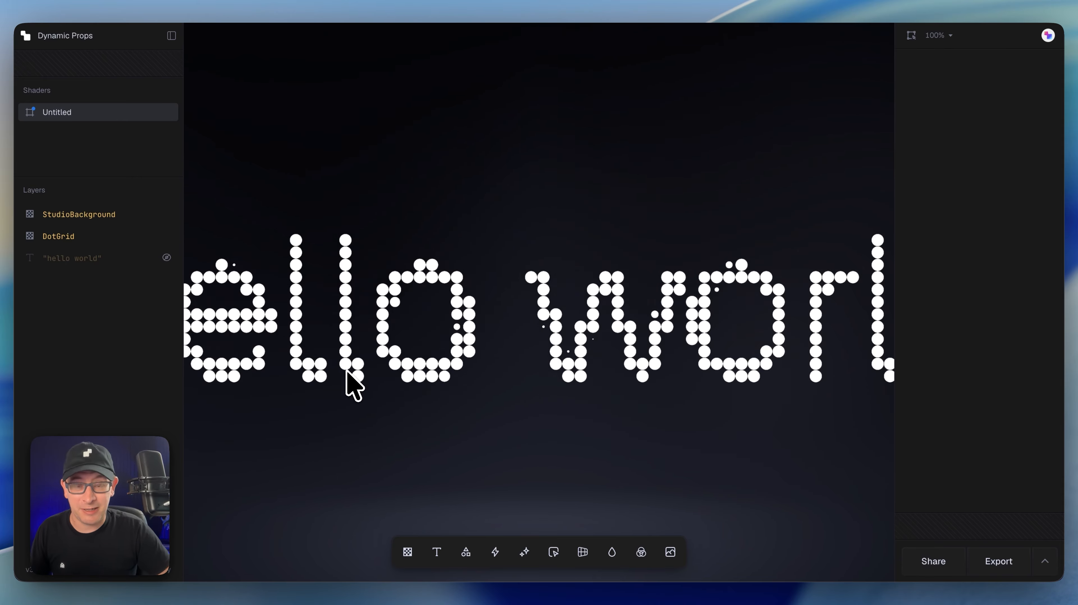
pyautogui.click(62, 243)
pyautogui.moveTo(938, 302); pyautogui.dragTo(980, 304)
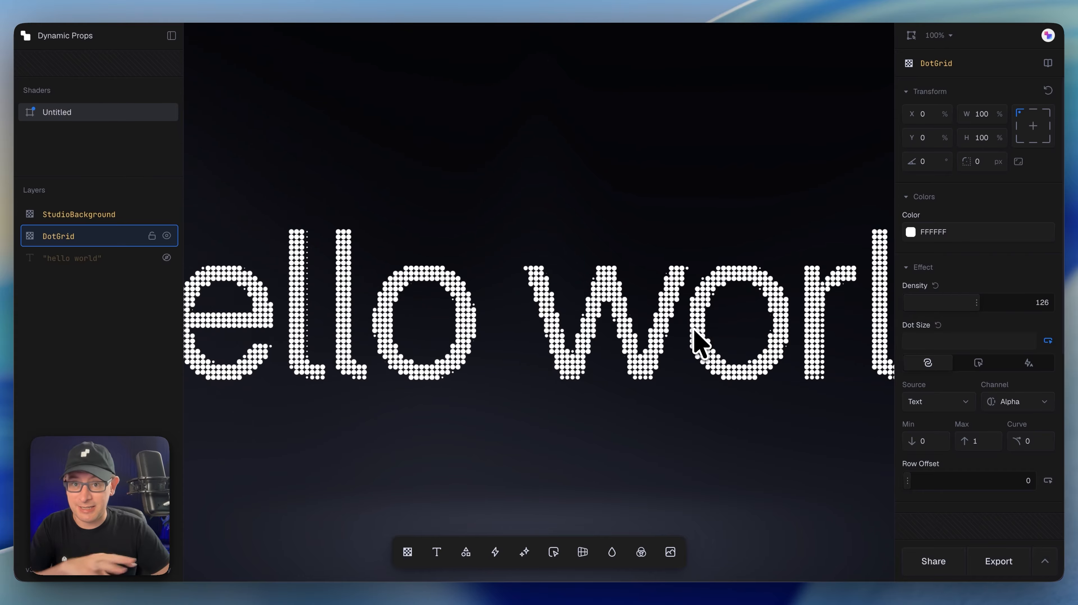
pyautogui.click(77, 356)
pyautogui.keyDown('ctrl'); pyautogui.scroll(-5, 526, 350); pyautogui.keyUp('ctrl')
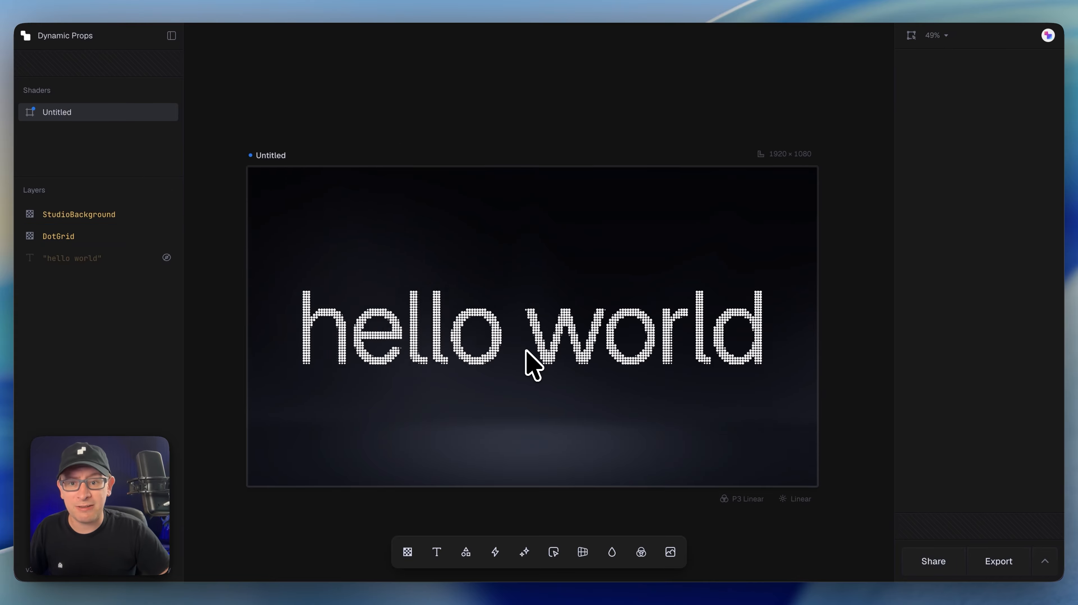
pyautogui.keyDown('ctrl'); pyautogui.scroll(2, 525, 350); pyautogui.keyUp('ctrl')
pyautogui.keyDown('ctrl'); pyautogui.scroll(1, 526, 350); pyautogui.keyUp('ctrl')
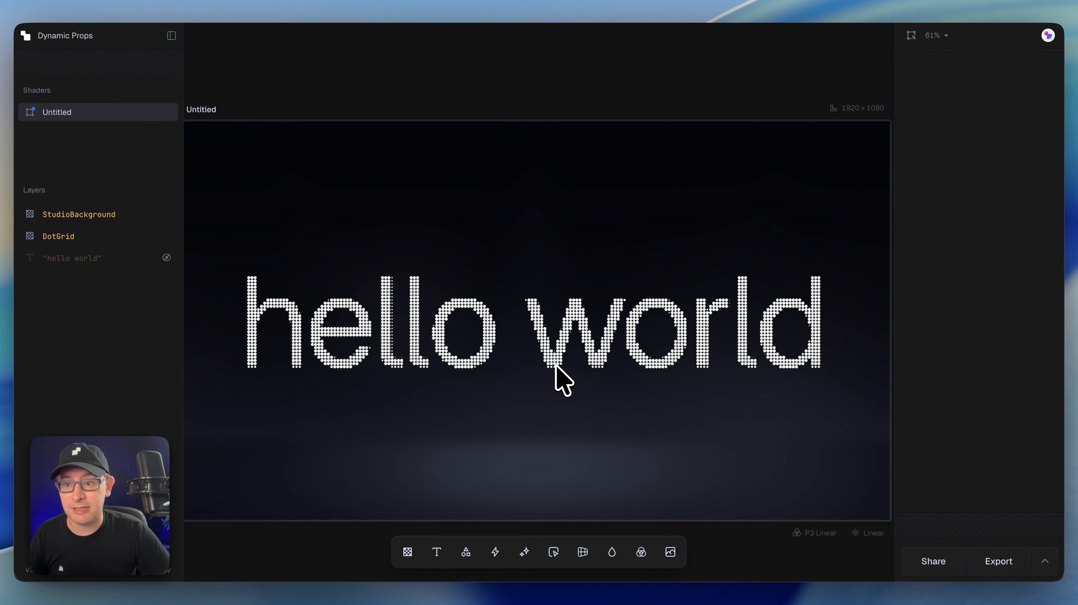
# Step: Set the dot size mapping to No source and show the "hello world" text layer
pyautogui.click(93, 240)
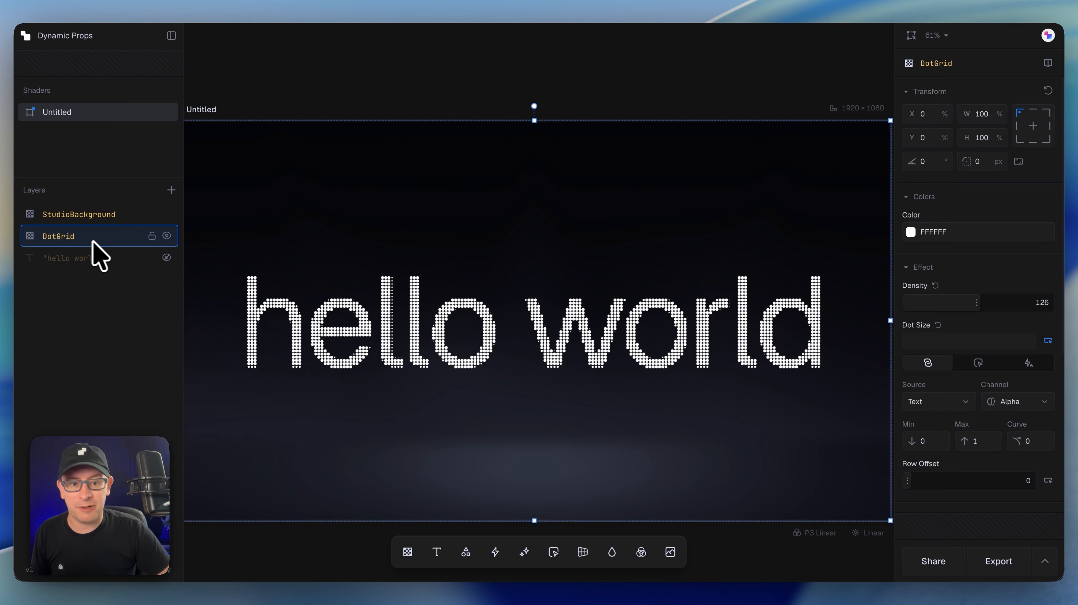
pyautogui.click(933, 402)
pyautogui.click(936, 419)
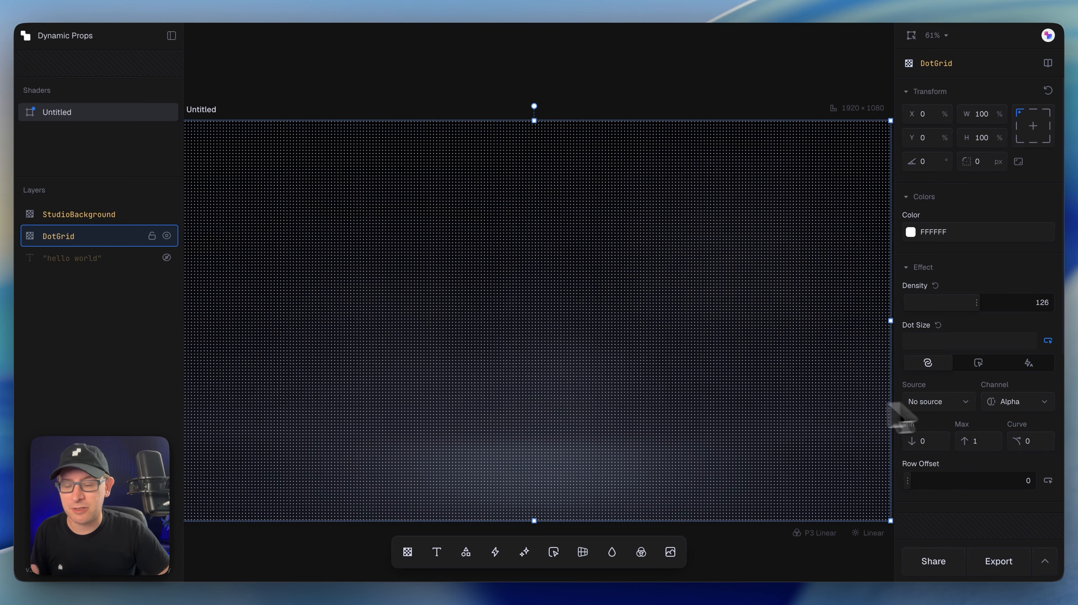
pyautogui.click(119, 282)
pyautogui.click(166, 258)
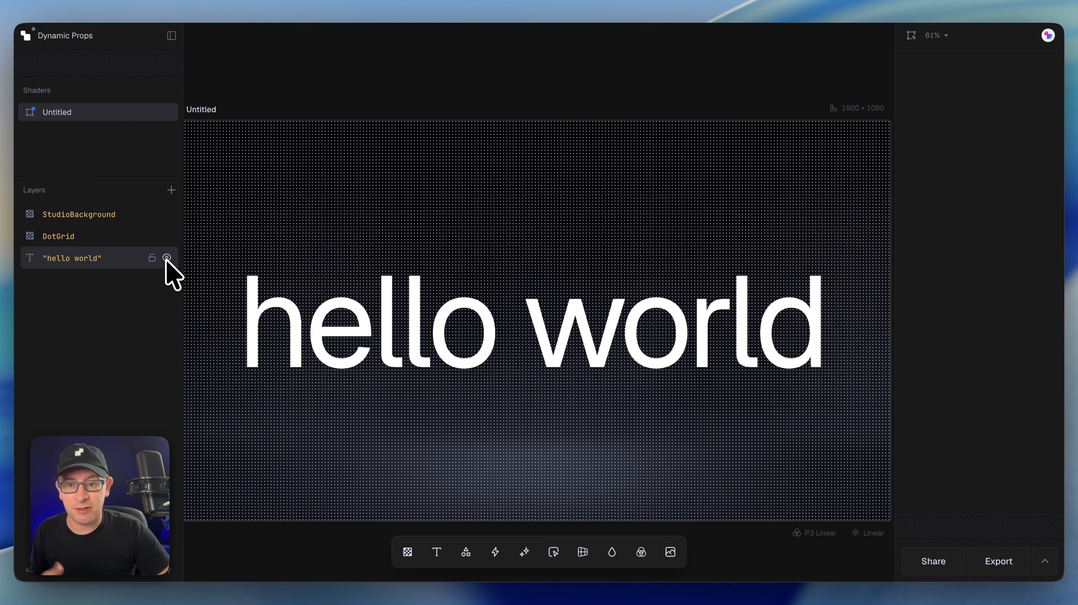
# Step: Add a SineWave component above the "hello world" text
pyautogui.click(407, 552)
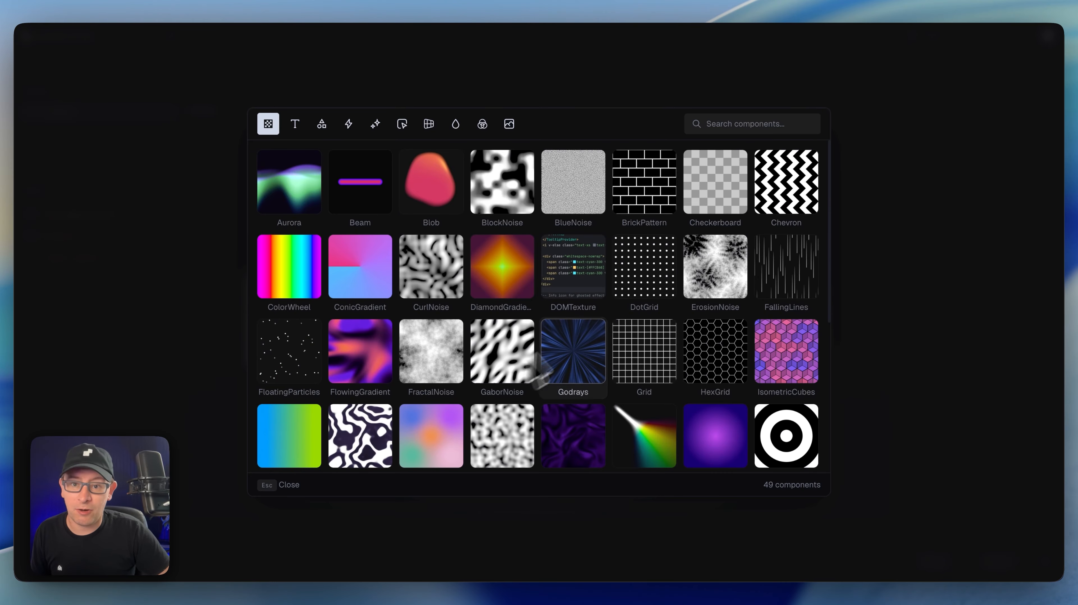
pyautogui.scroll(-5, 561, 339)
pyautogui.click(404, 248)
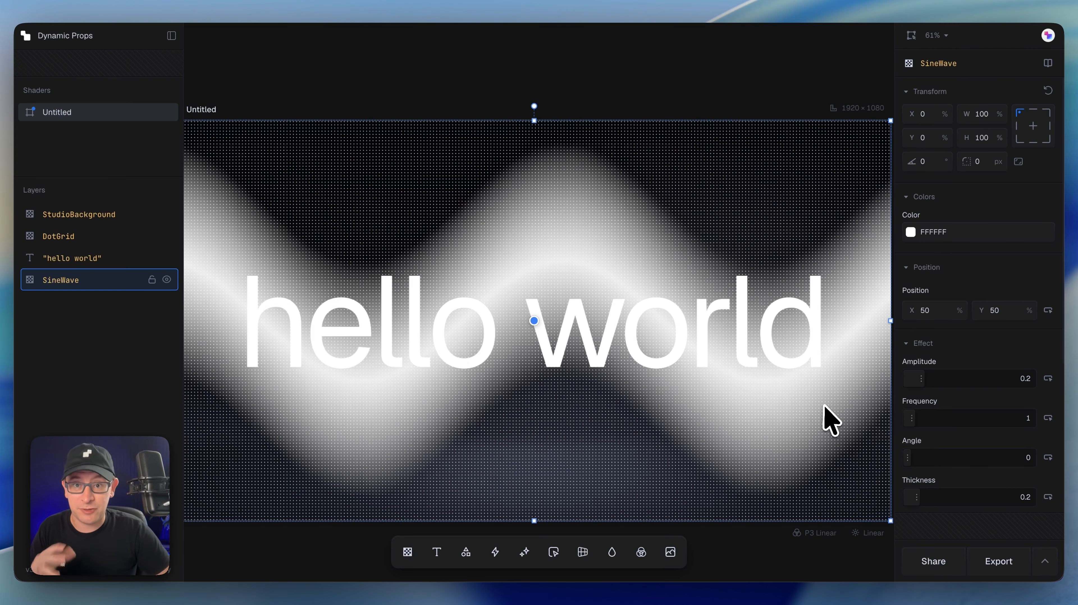
# Step: Group the "hello world" and SineWave layers and name the group "Map source"
pyautogui.keyDown('shift'); pyautogui.click(87, 257); pyautogui.keyUp('shift')
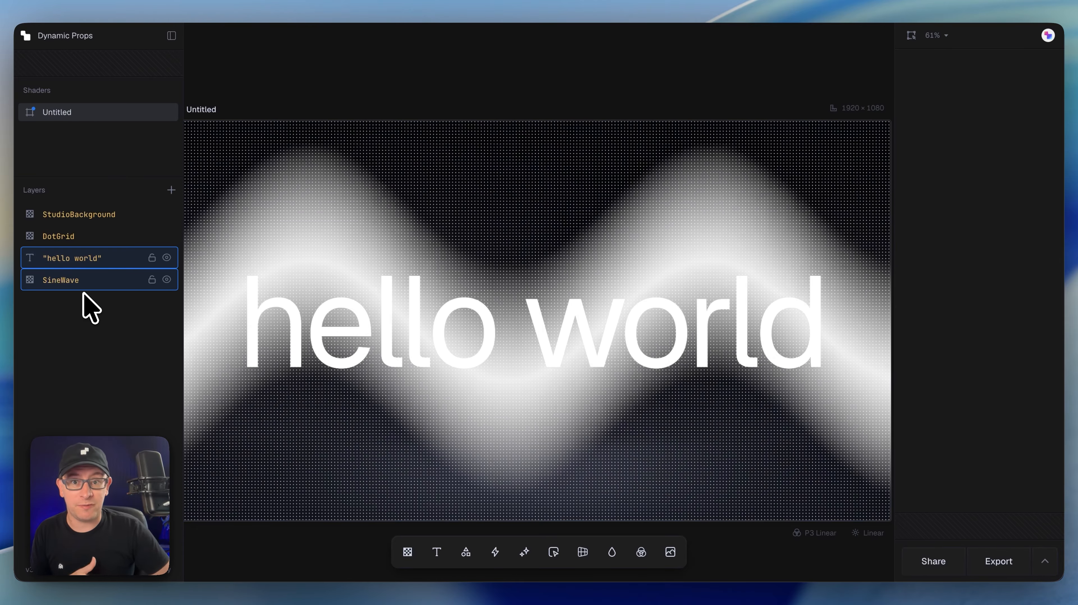
pyautogui.rightClick(80, 283)
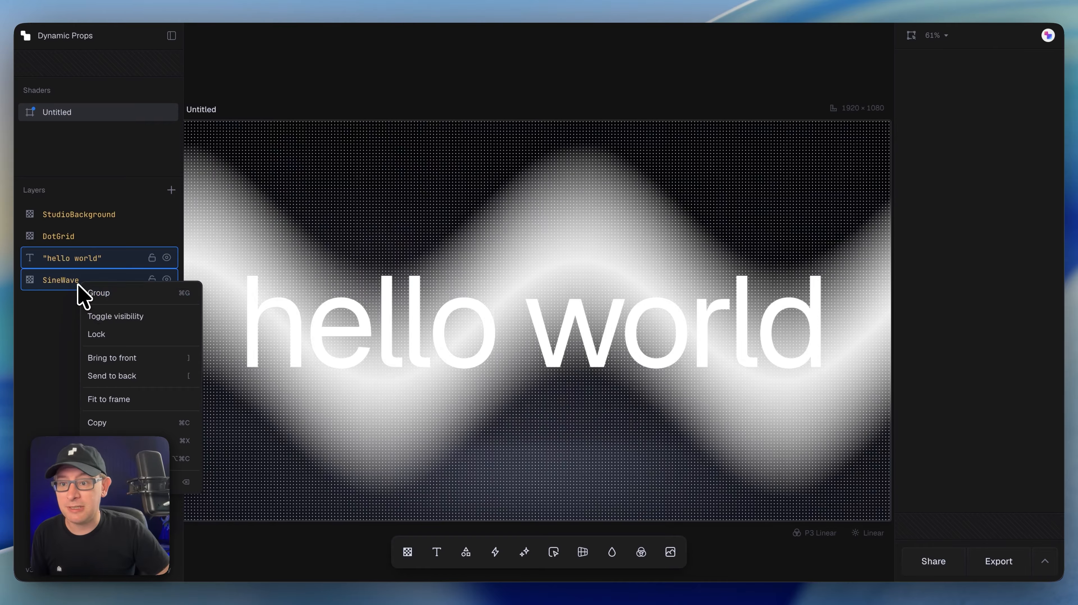
pyautogui.click(98, 292)
pyautogui.doubleClick(73, 259)
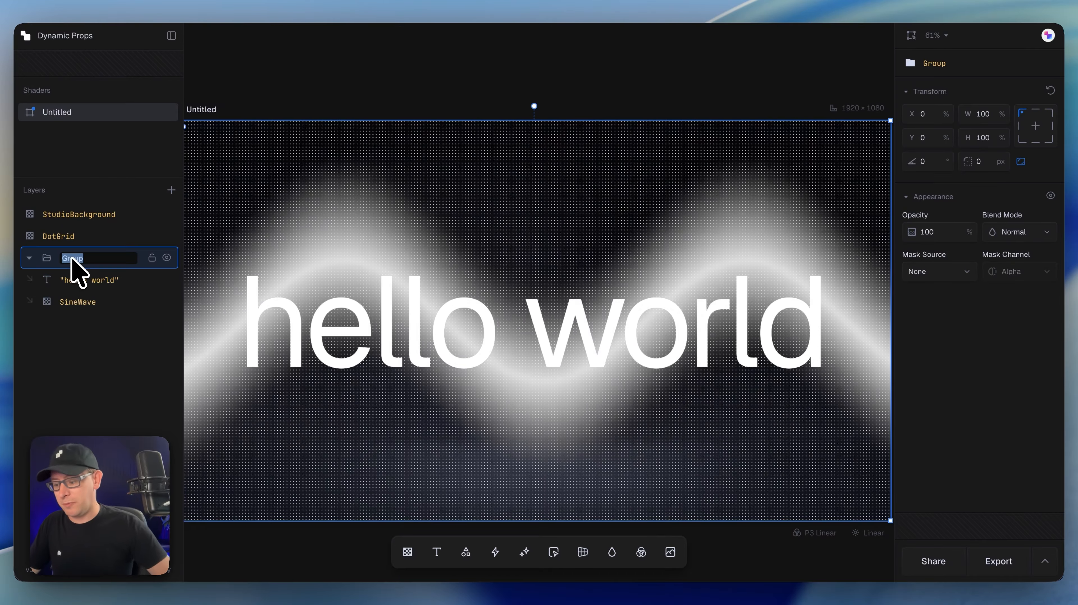
pyautogui.write('Map source')
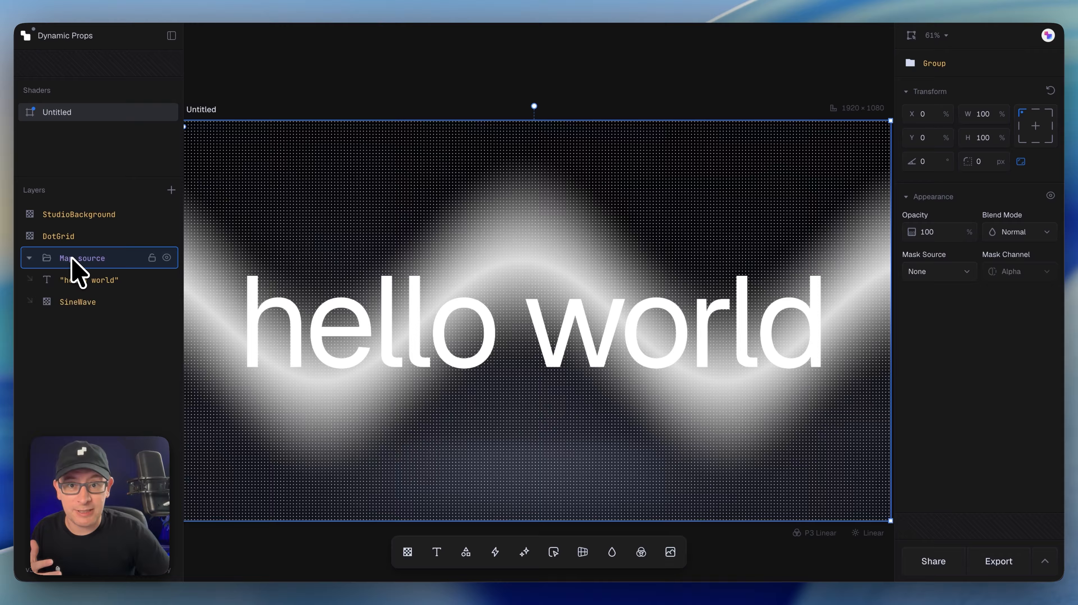
pyautogui.press('Return')
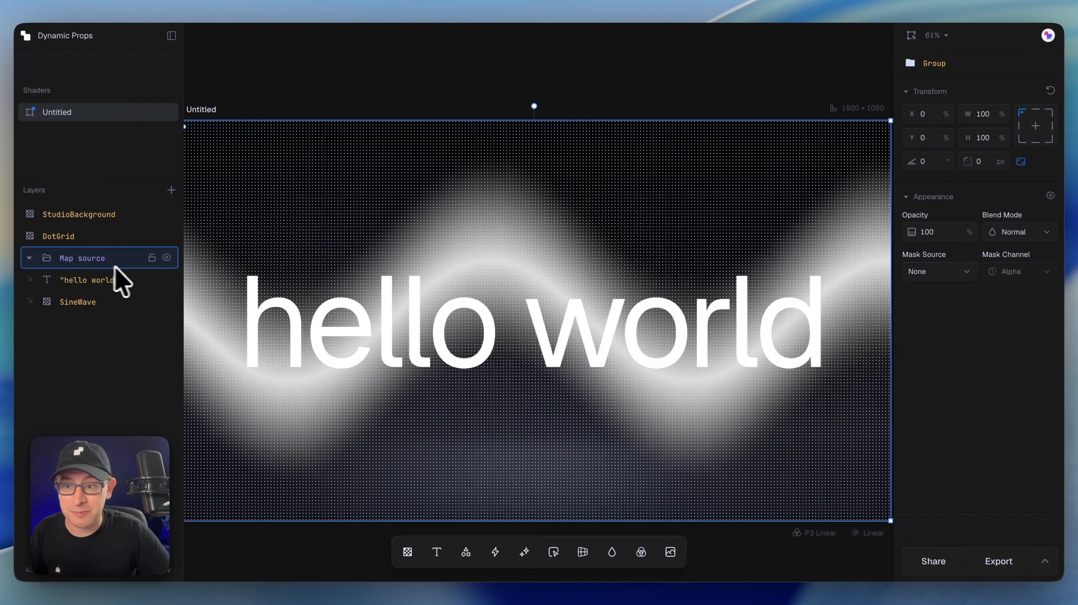
# Step: Collapse and hide the Map source group, and choose it as the source for the DotGrid's dynamic dot size
pyautogui.click(28, 258)
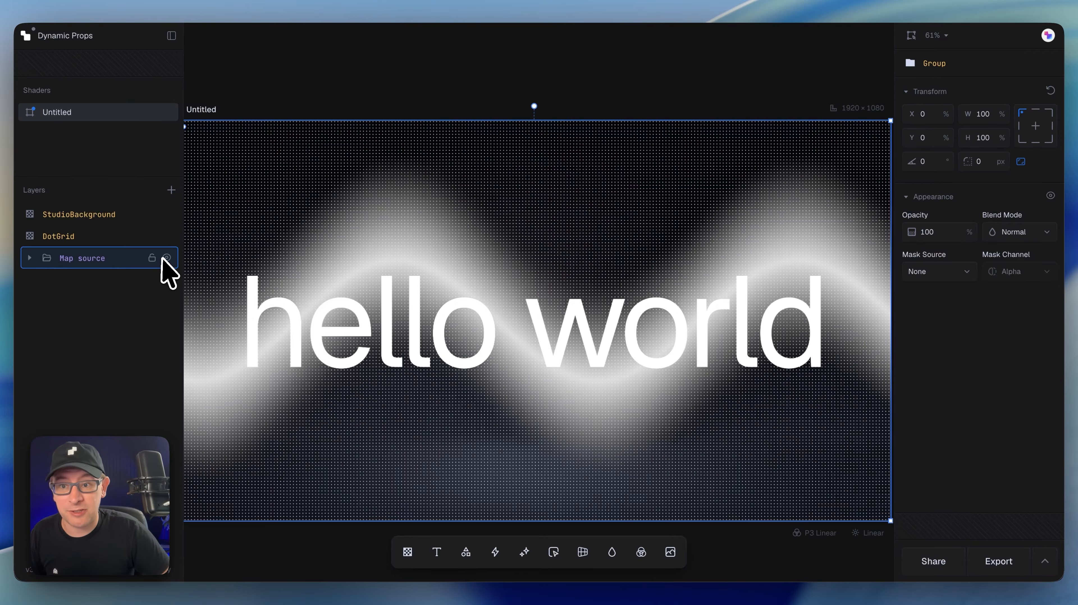
pyautogui.click(167, 258)
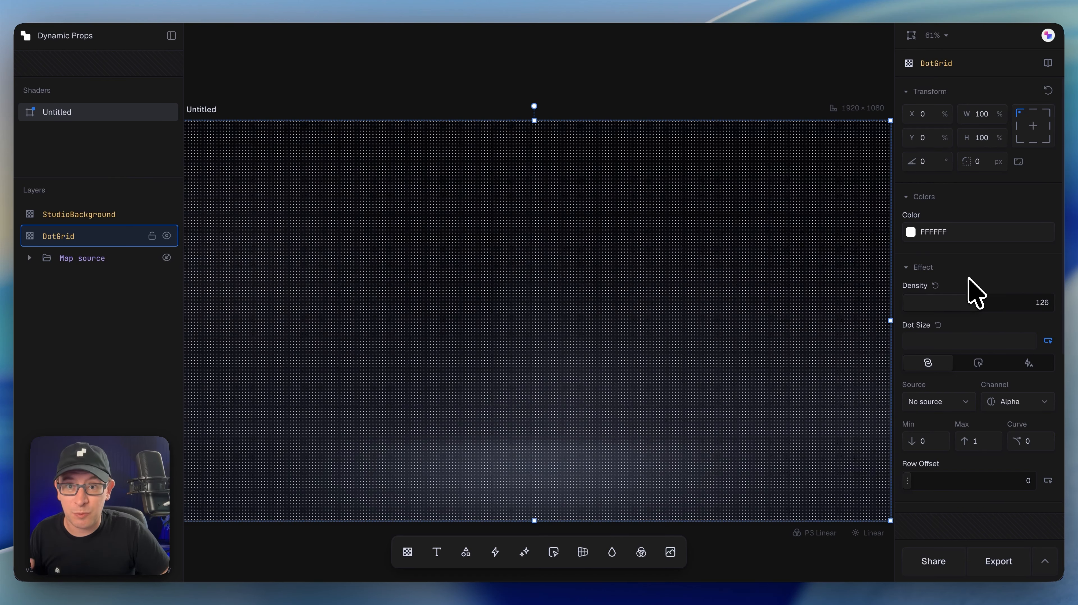
pyautogui.click(949, 402)
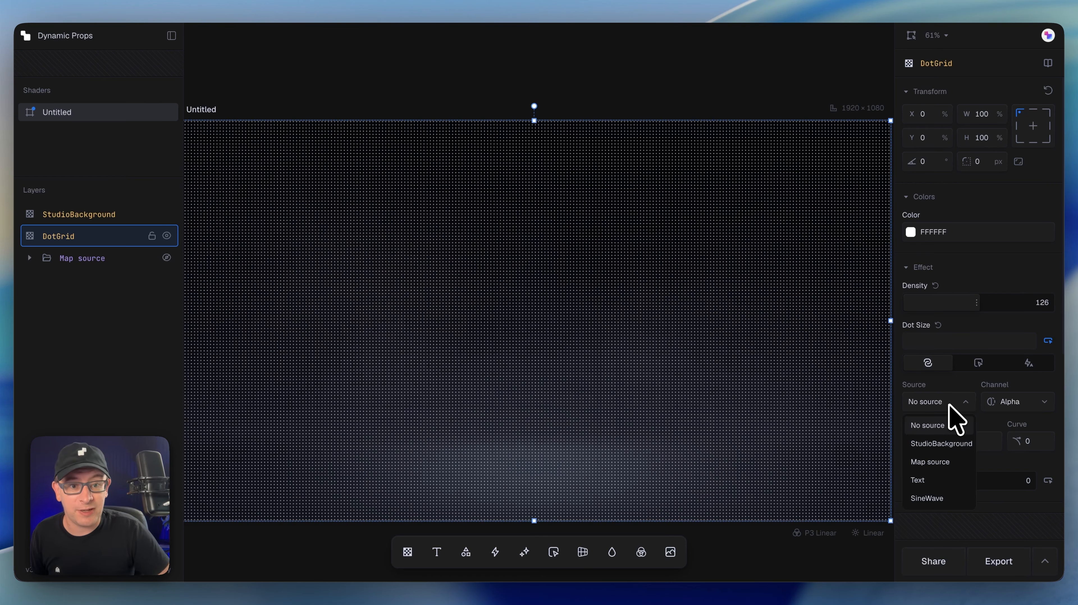
pyautogui.click(932, 462)
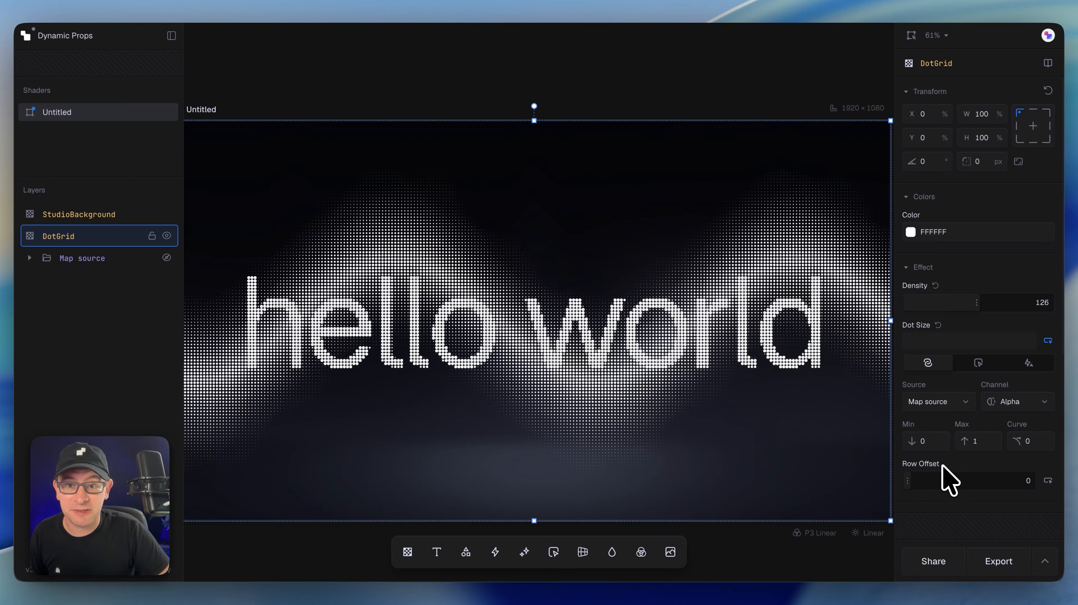
pyautogui.click(149, 372)
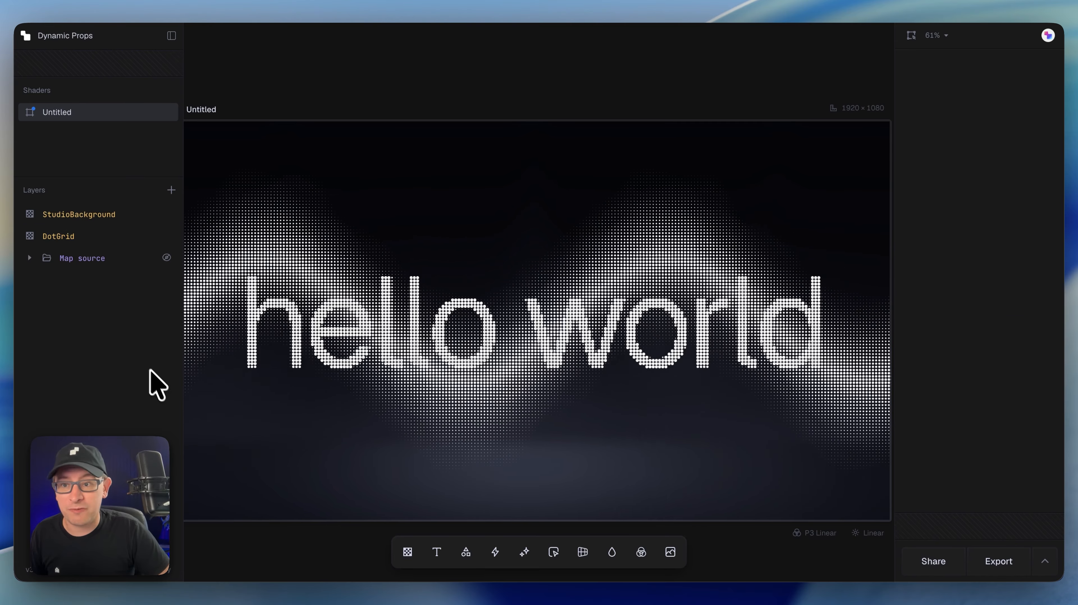
# Step: Examine the dotted text at 100% zoom and set the DotGrid's density to 31
pyautogui.click(911, 35)
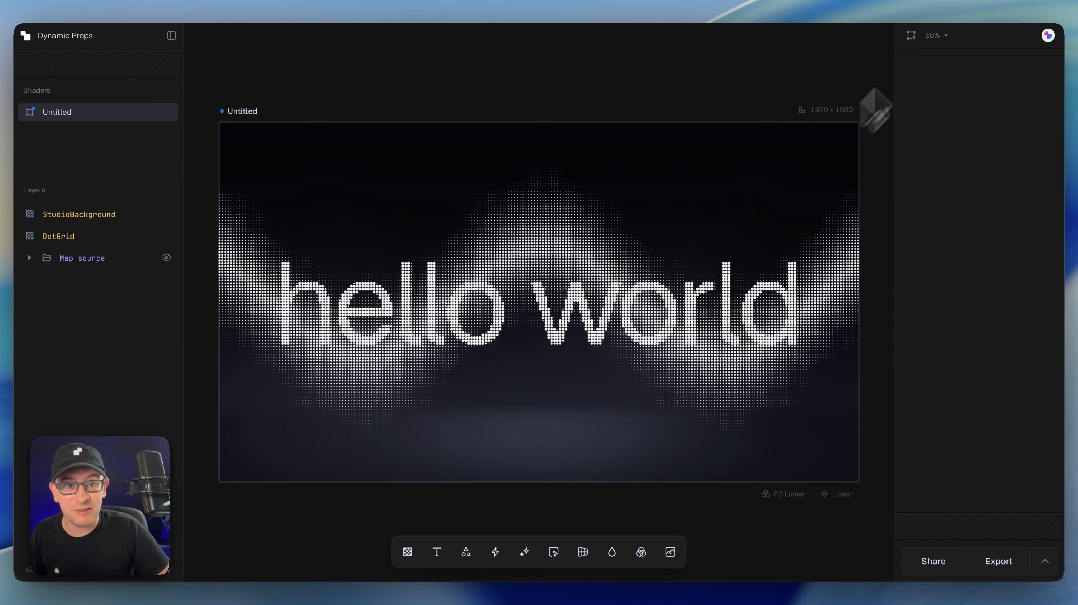
pyautogui.click(936, 35)
pyautogui.click(950, 184)
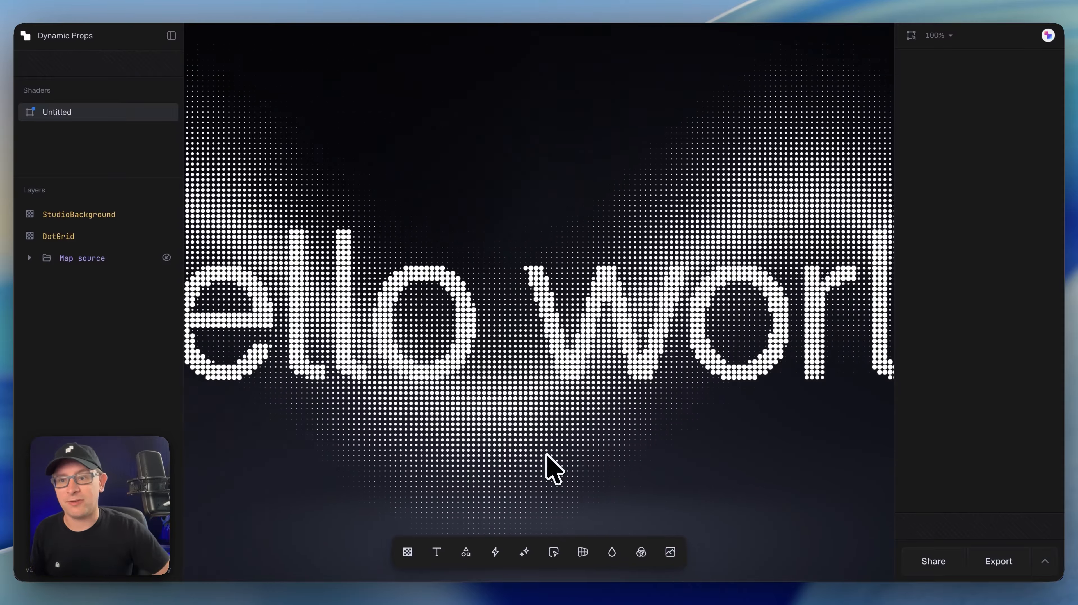
pyautogui.click(80, 237)
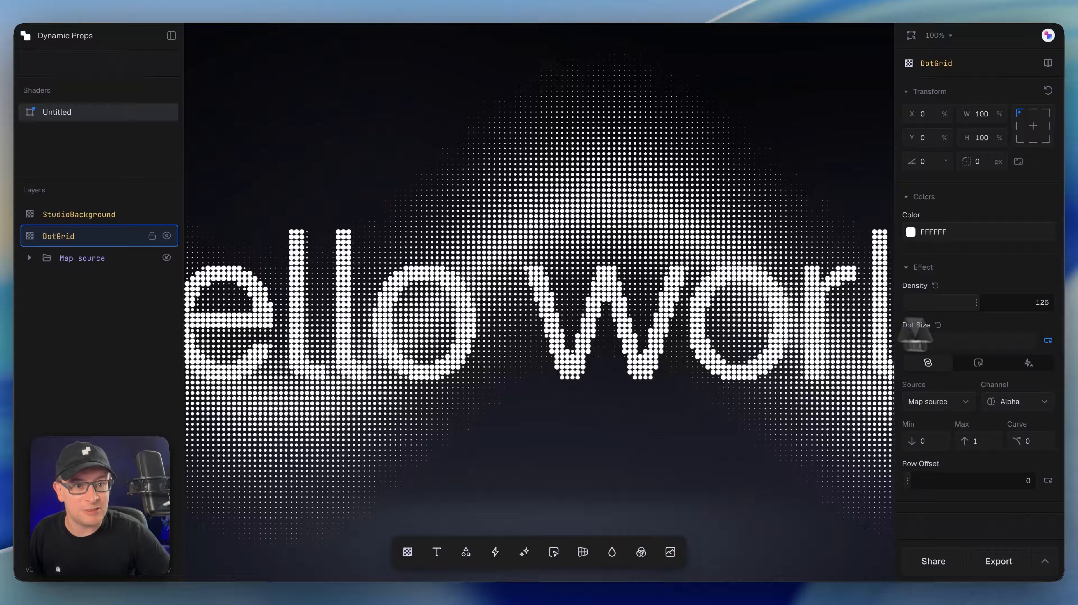
pyautogui.moveTo(983, 312); pyautogui.dragTo(928, 307)
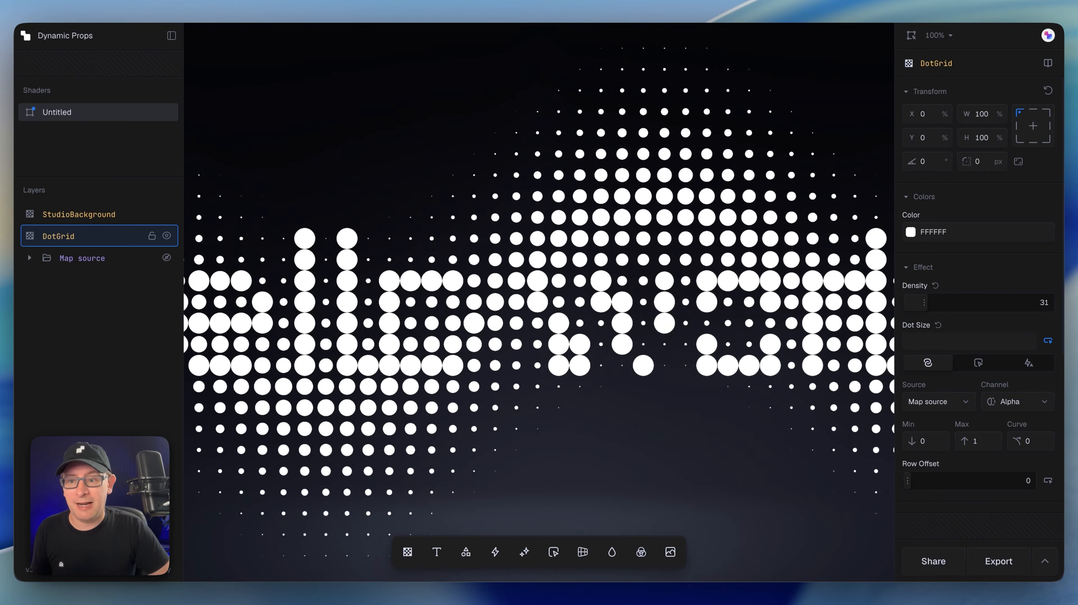
pyautogui.click(90, 352)
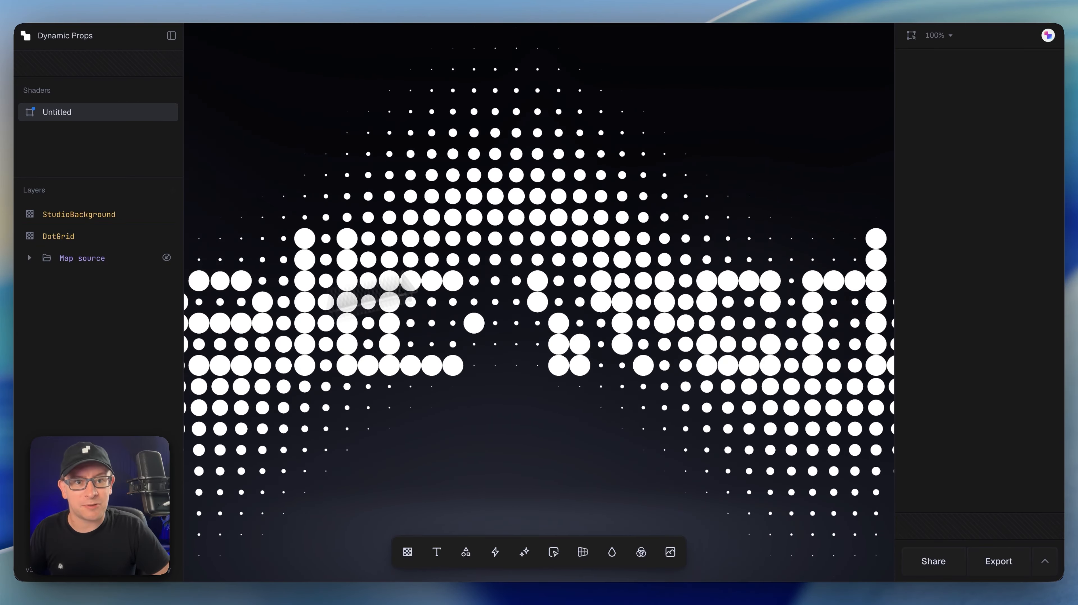
# Step: Hide the DotGrid layer and add a Rainbow ColorWheel component with its angle set to 20
pyautogui.click(912, 36)
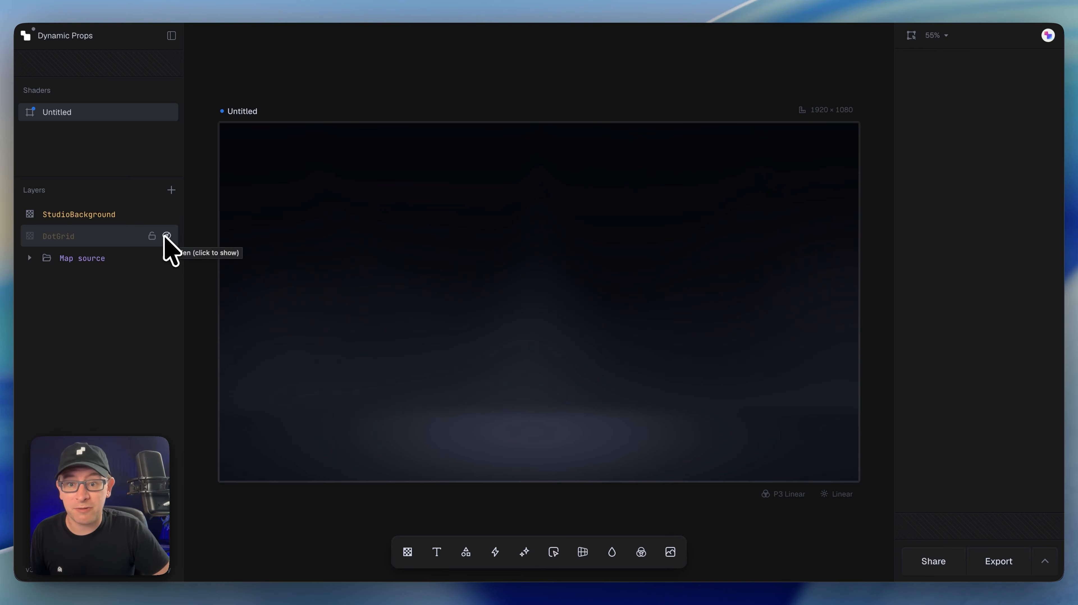
pyautogui.click(408, 552)
pyautogui.click(307, 288)
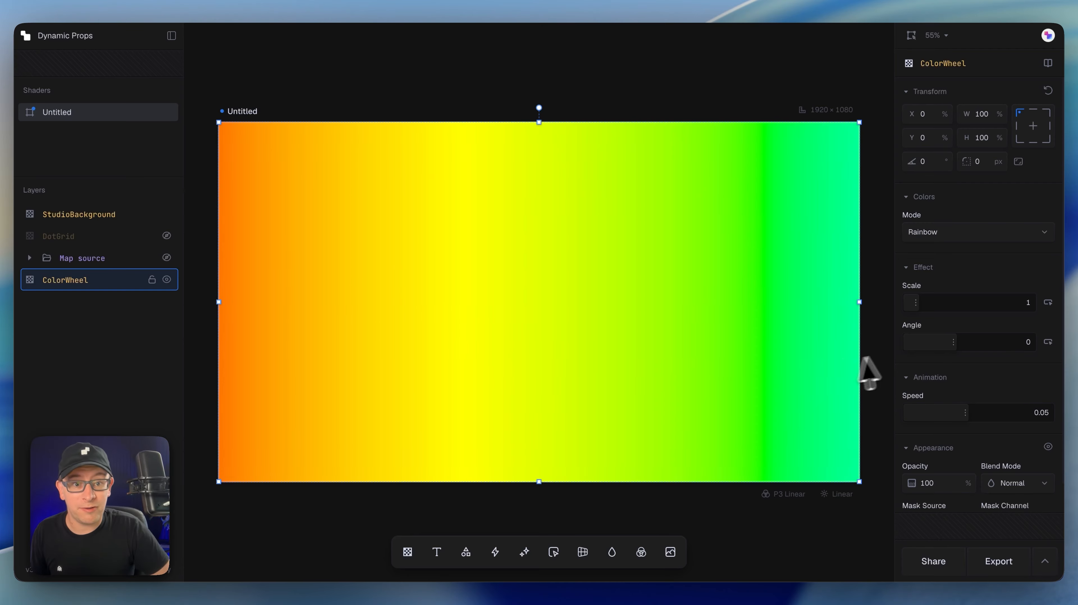
pyautogui.moveTo(953, 342); pyautogui.dragTo(961, 344)
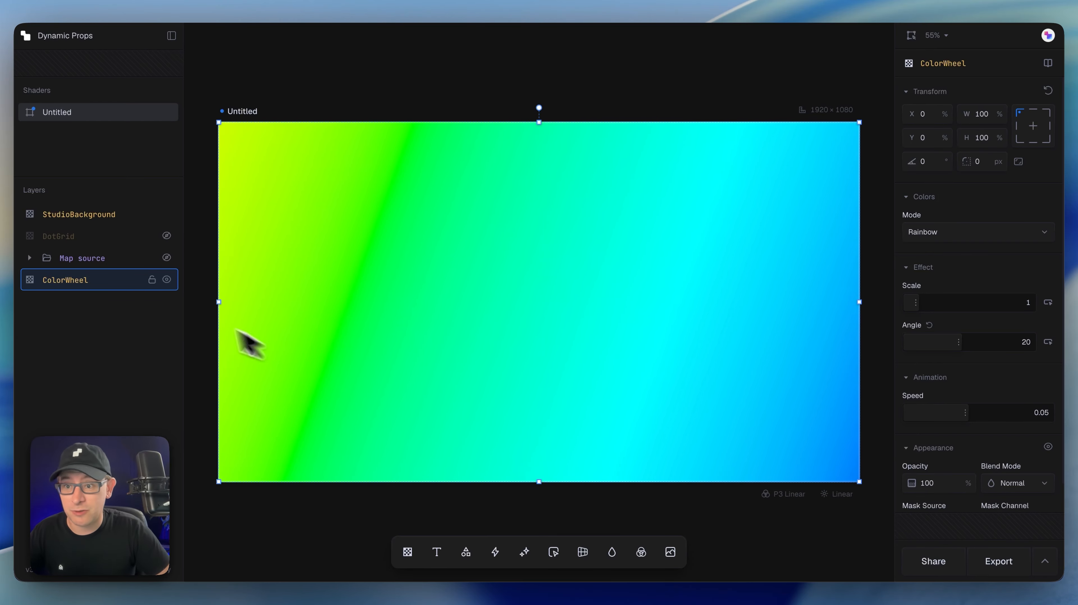
# Step: Mask the ColorWheel with the DotGrid layer as its mask source and deselect the layer
pyautogui.scroll(-2, 1044, 459)
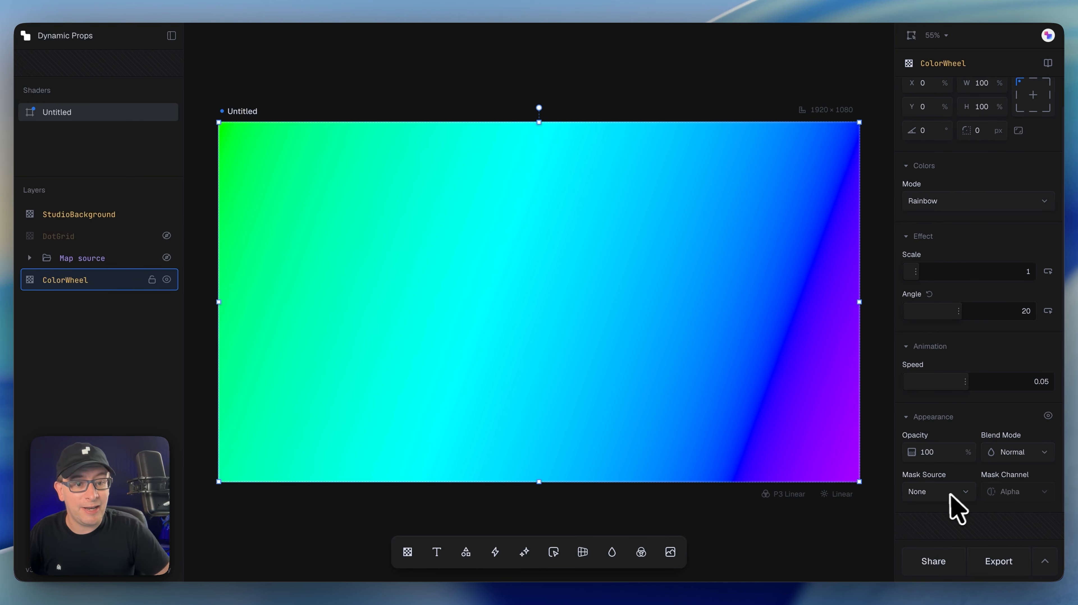
pyautogui.click(950, 495)
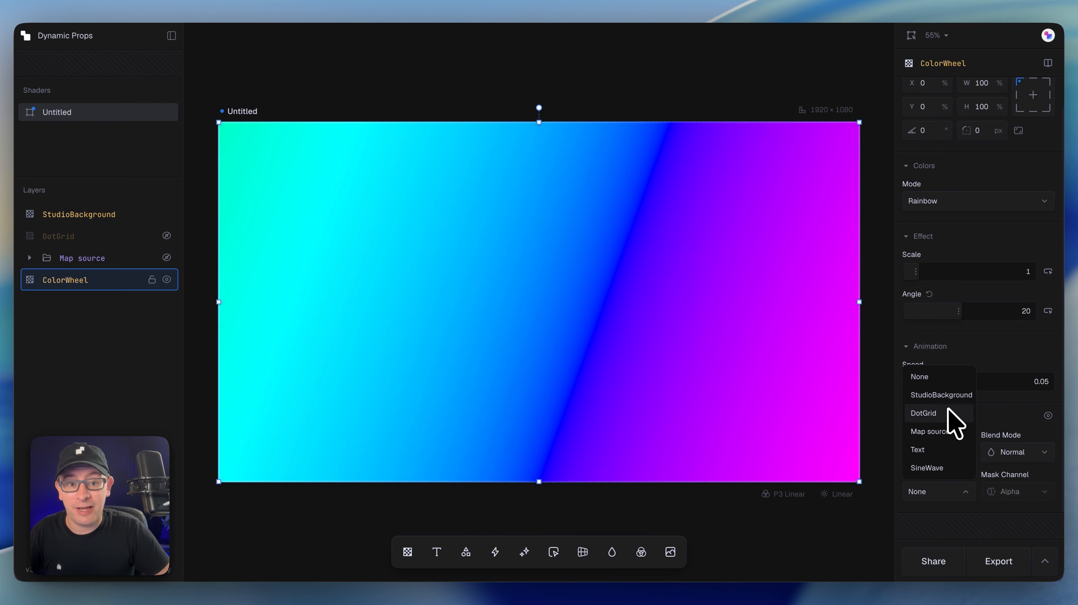
pyautogui.click(948, 412)
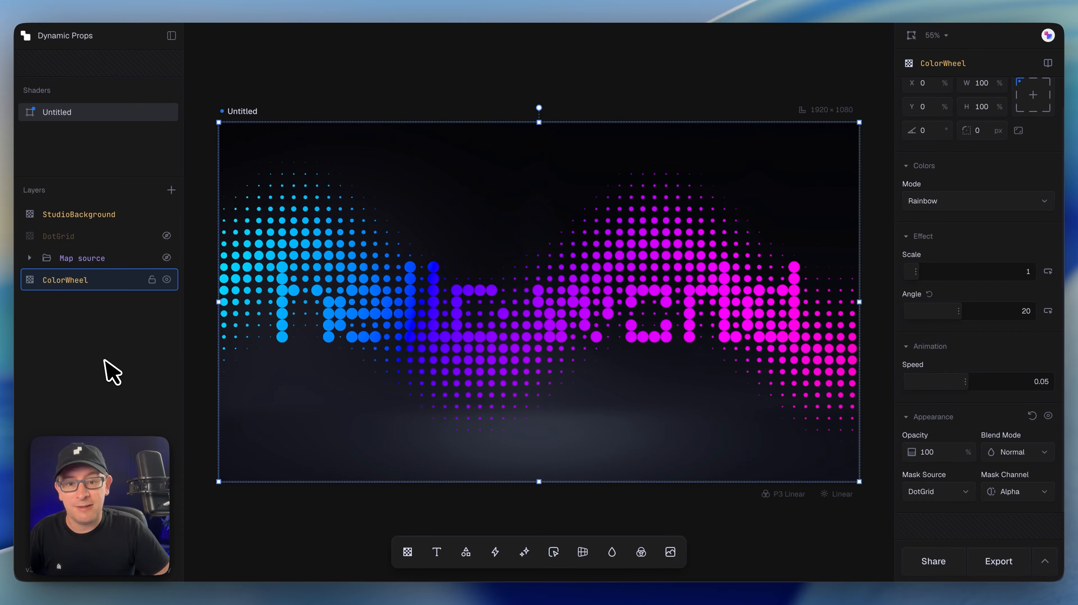
pyautogui.click(111, 374)
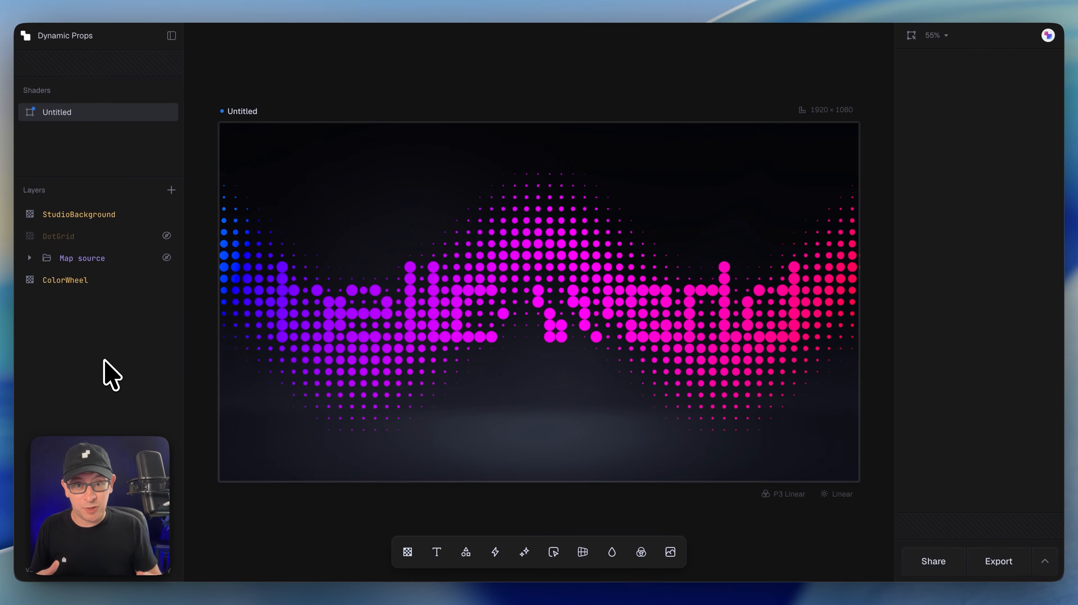